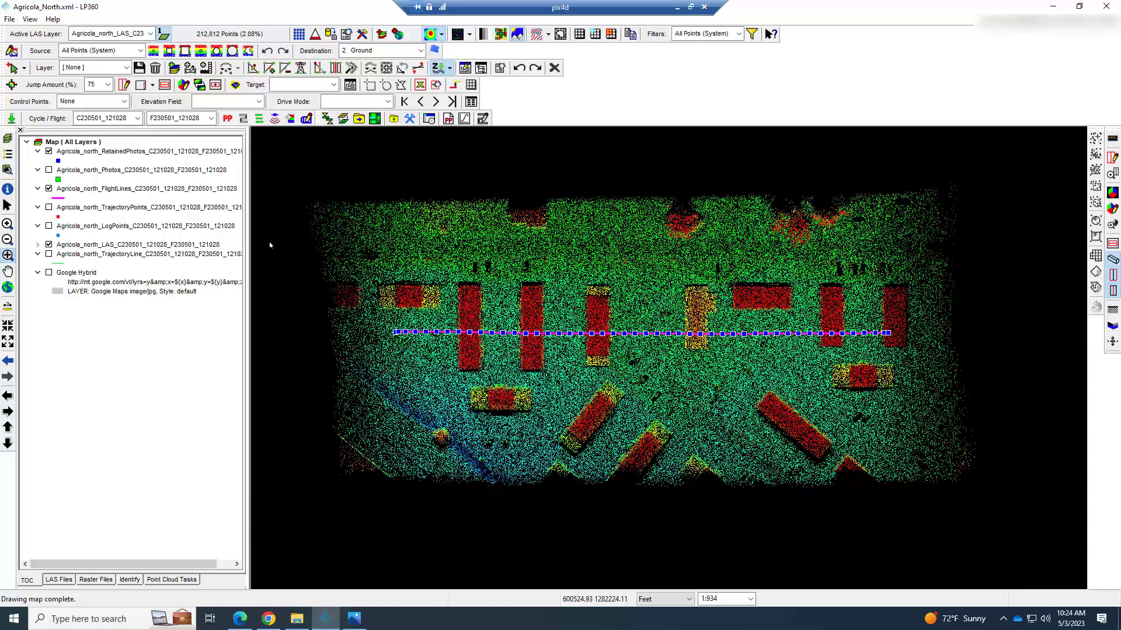
# Hide the RetainedPhotos layer and inspect the point cloud density around the buildings near the flight line
pyautogui.click(48, 151)
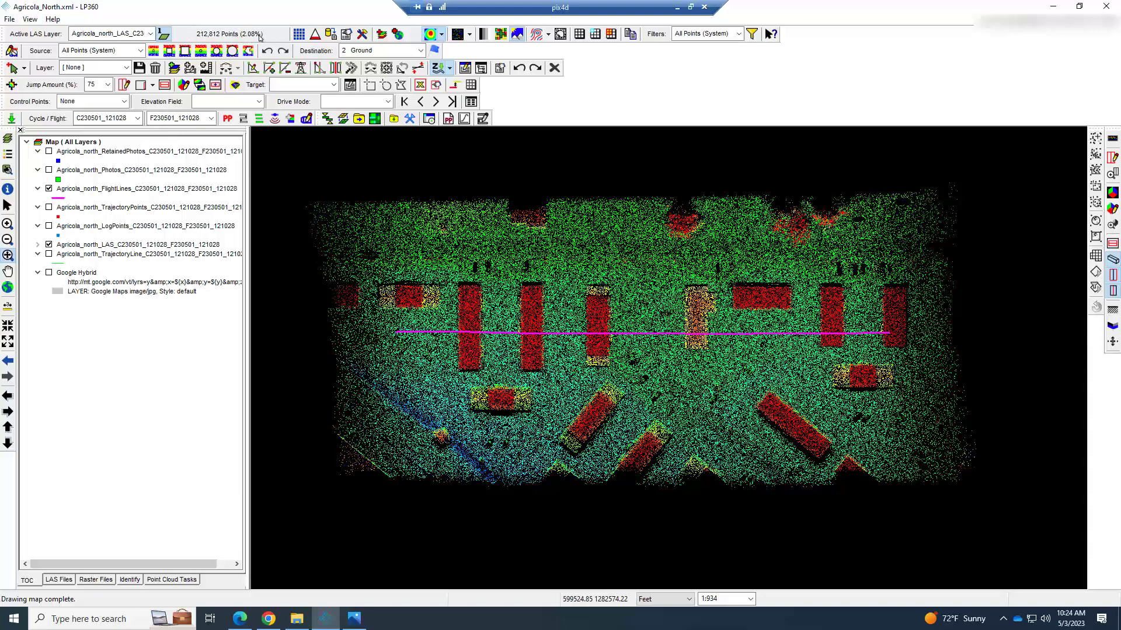
pyautogui.scroll(5, 554, 358)
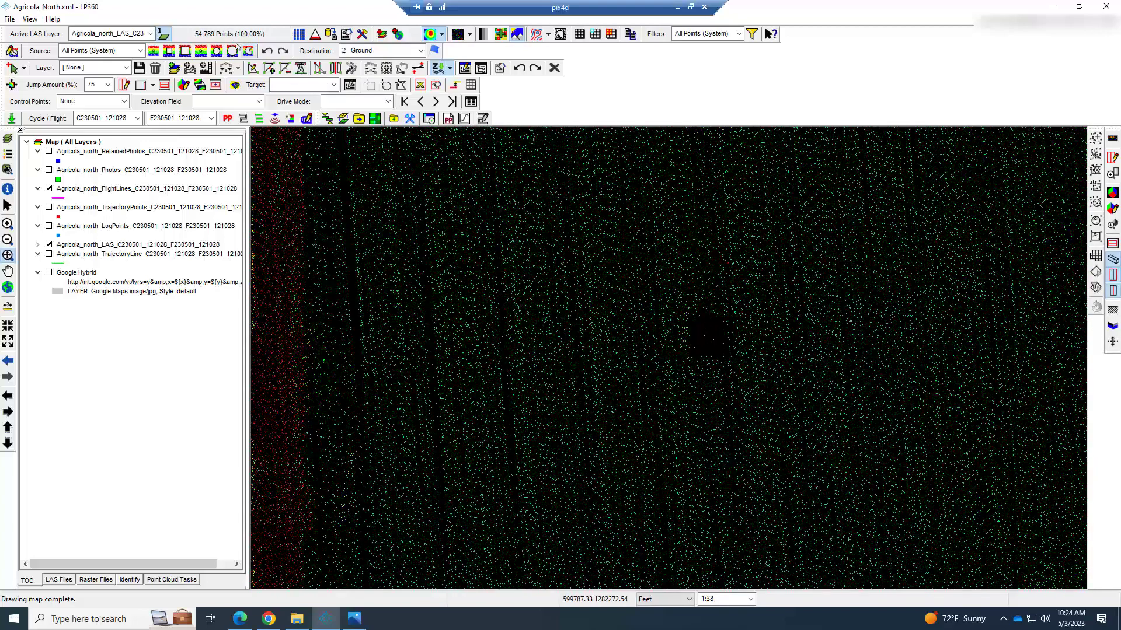
pyautogui.scroll(-3, 680, 394)
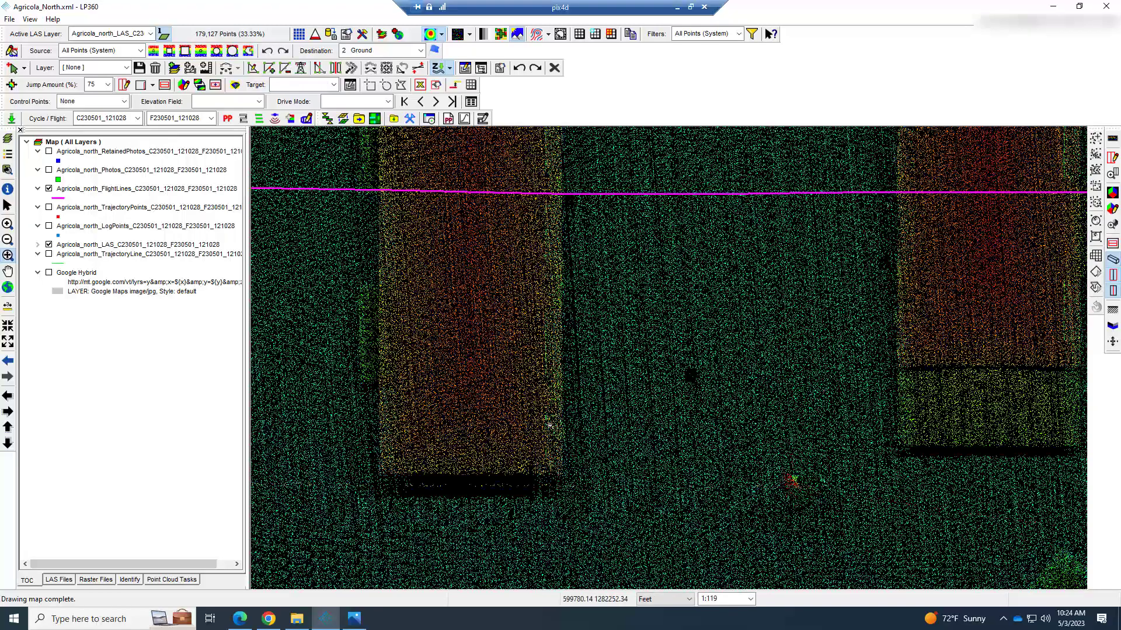
pyautogui.scroll(2, 534, 425)
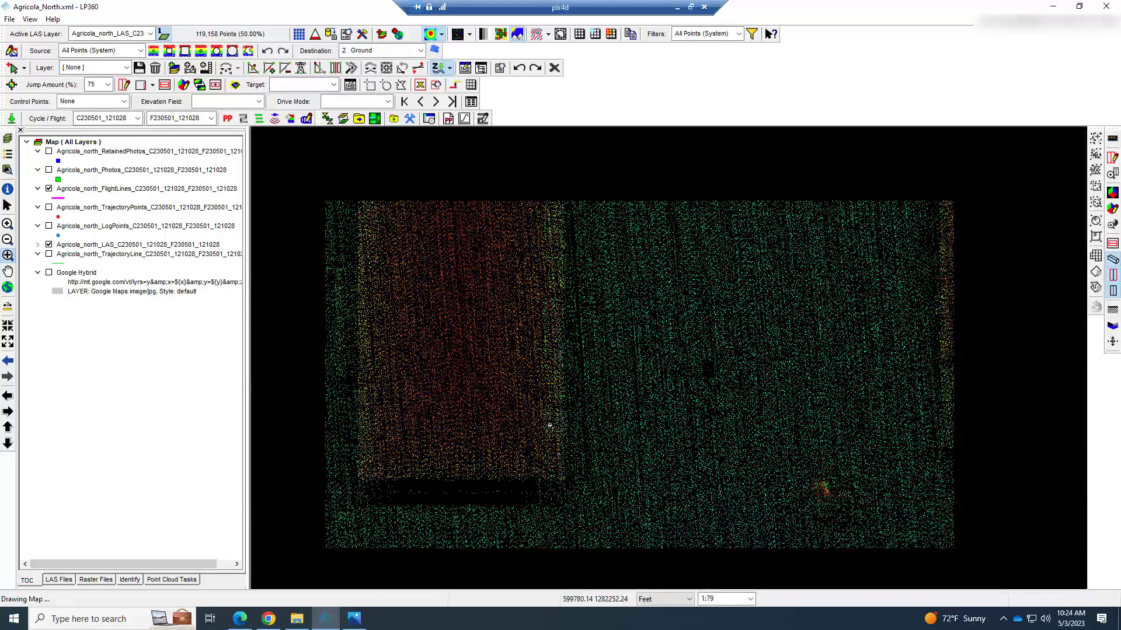
pyautogui.scroll(2, 549, 426)
pyautogui.scroll(-3, 549, 425)
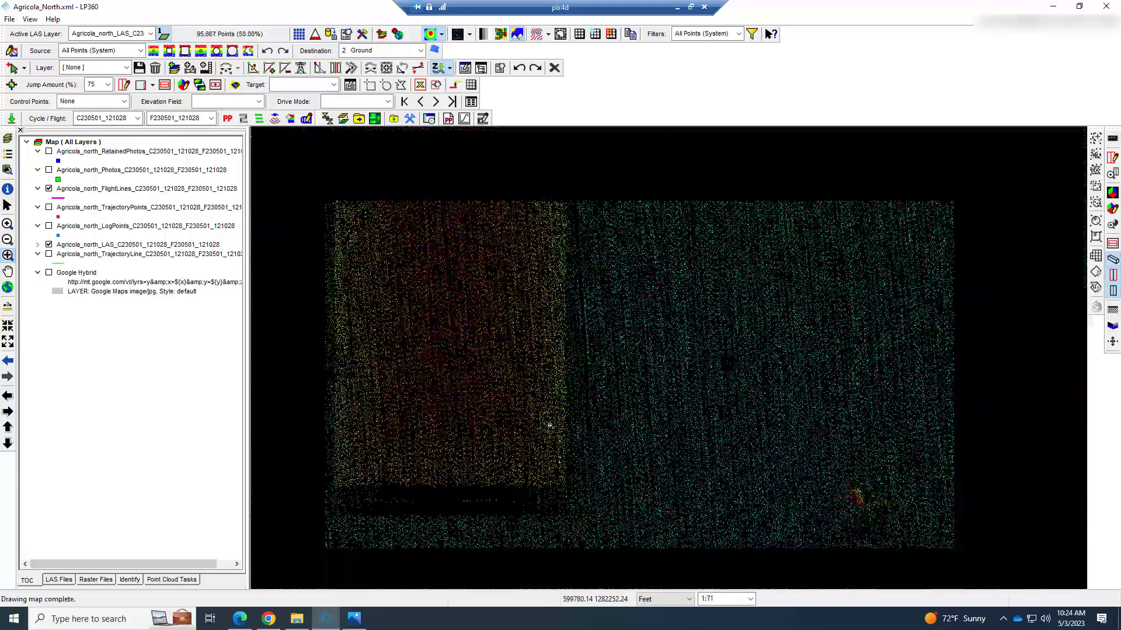
pyautogui.scroll(-5, 549, 425)
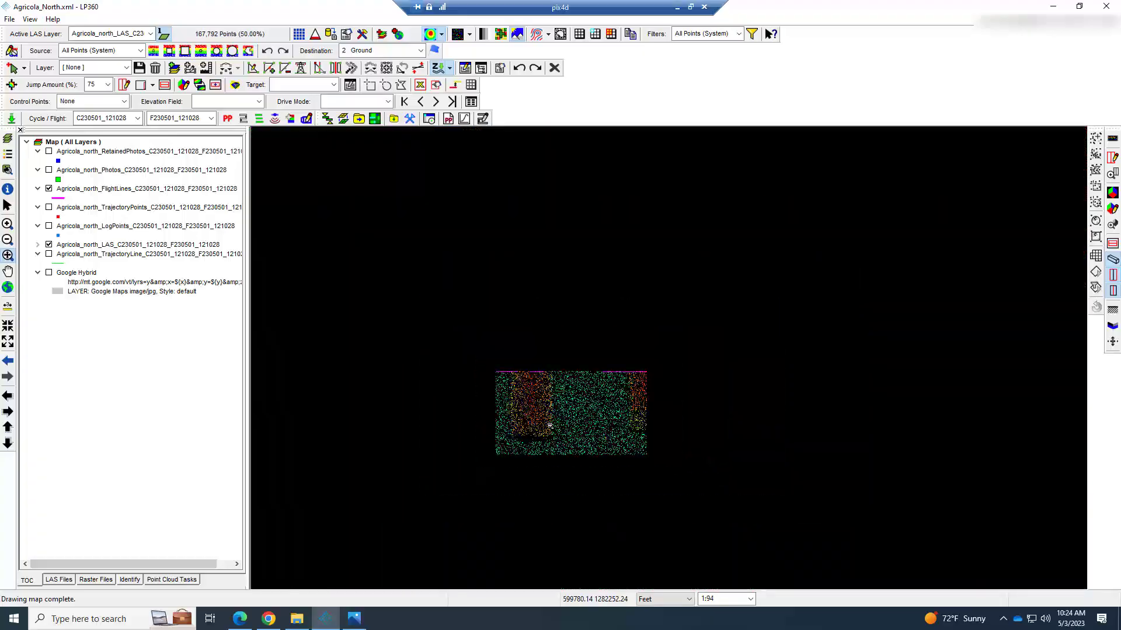
pyautogui.scroll(-3, 549, 425)
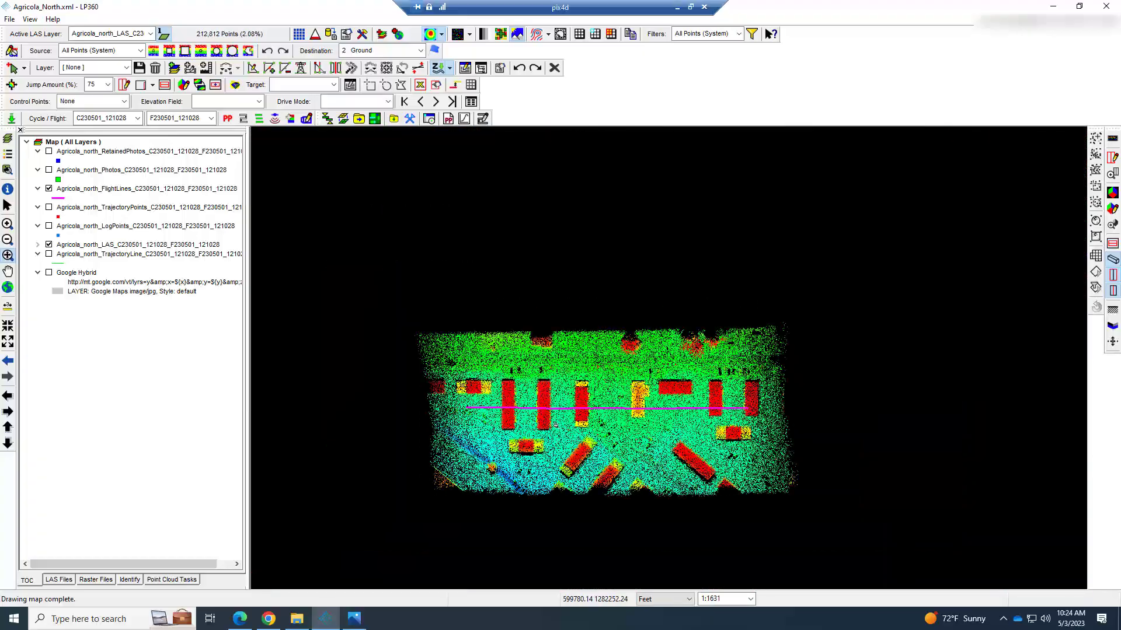
pyautogui.scroll(3, 559, 425)
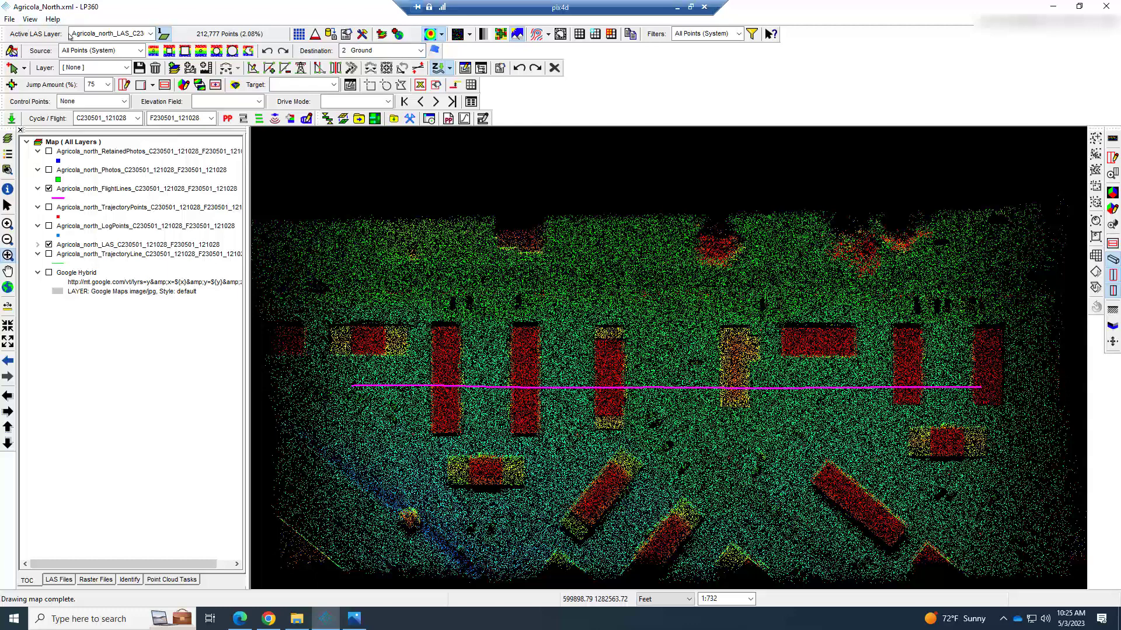
# Colour the active LAS layer's points by elevation colorbands and by classification
pyautogui.click(116, 35)
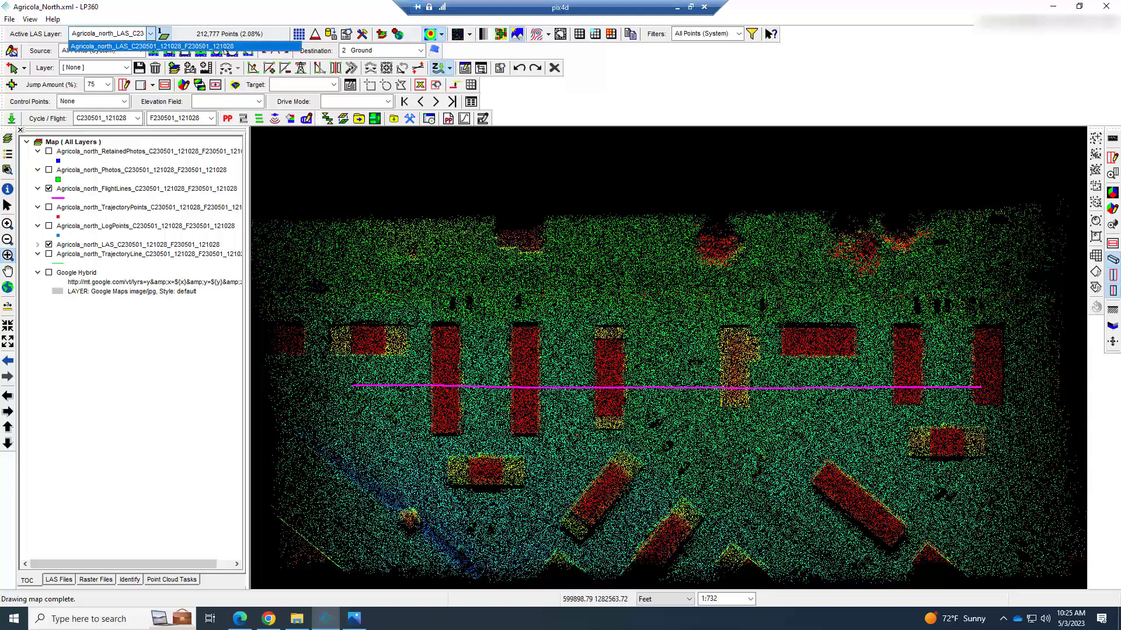
pyautogui.click(444, 37)
pyautogui.click(442, 35)
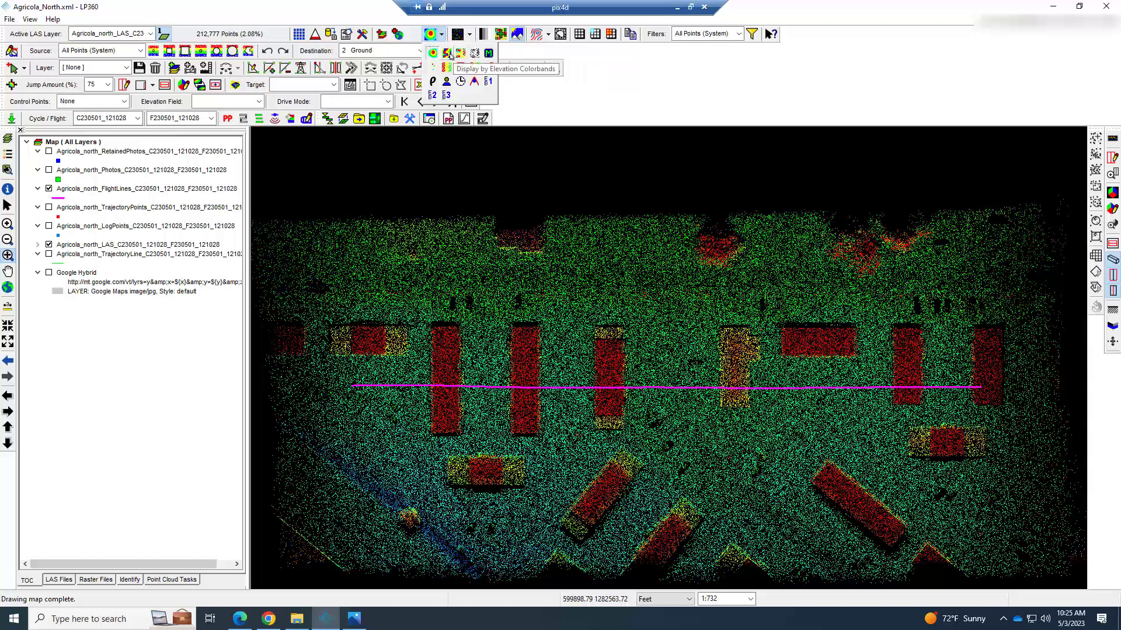
pyautogui.click(447, 54)
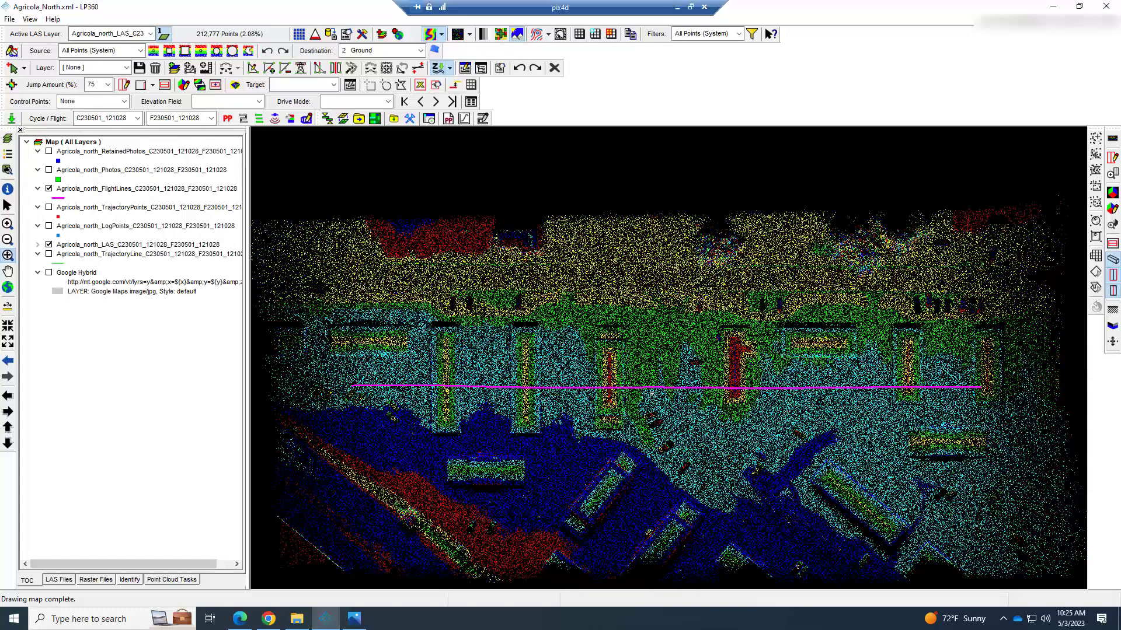
pyautogui.click(442, 35)
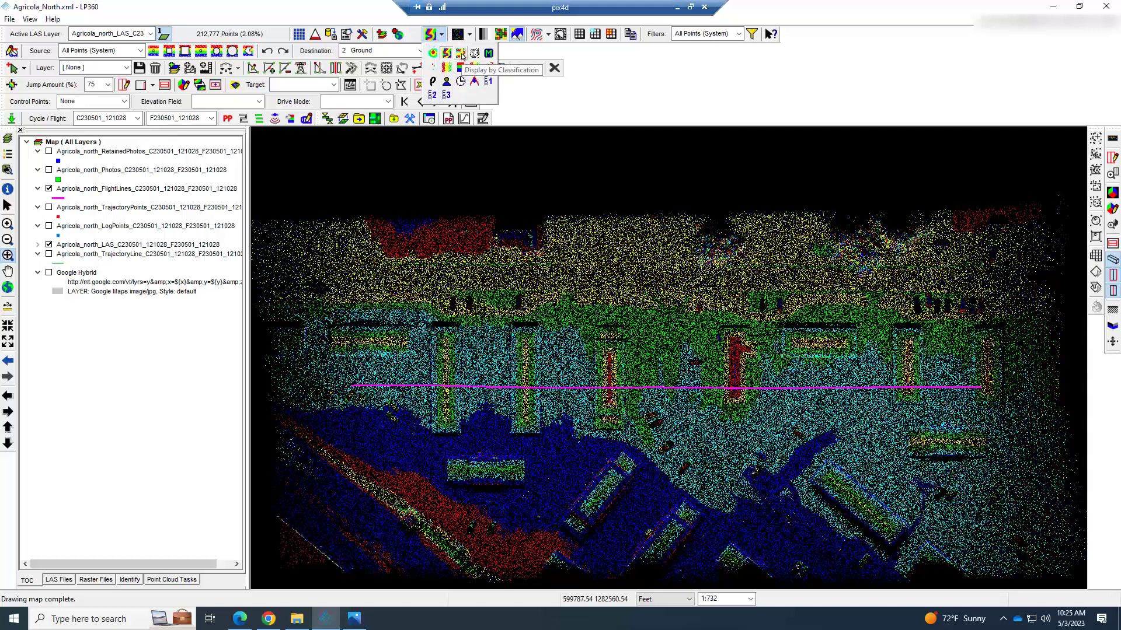
pyautogui.click(461, 54)
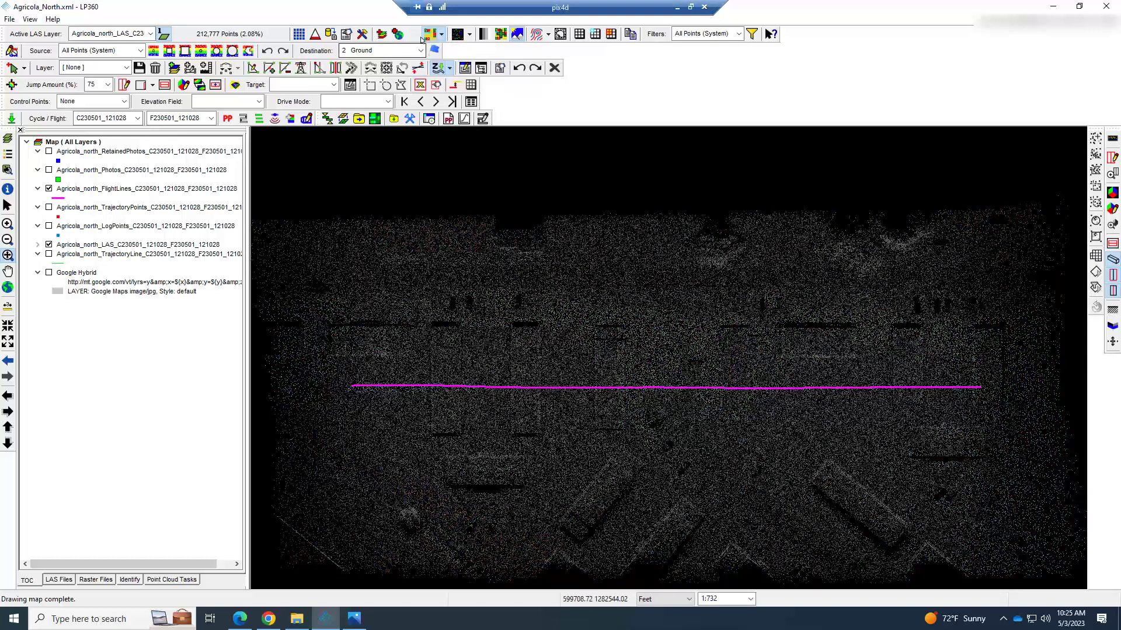
# Set the point cloud display back to continuous colouring by elevation
pyautogui.click(442, 36)
pyautogui.click(435, 49)
pyautogui.click(442, 37)
pyautogui.click(433, 53)
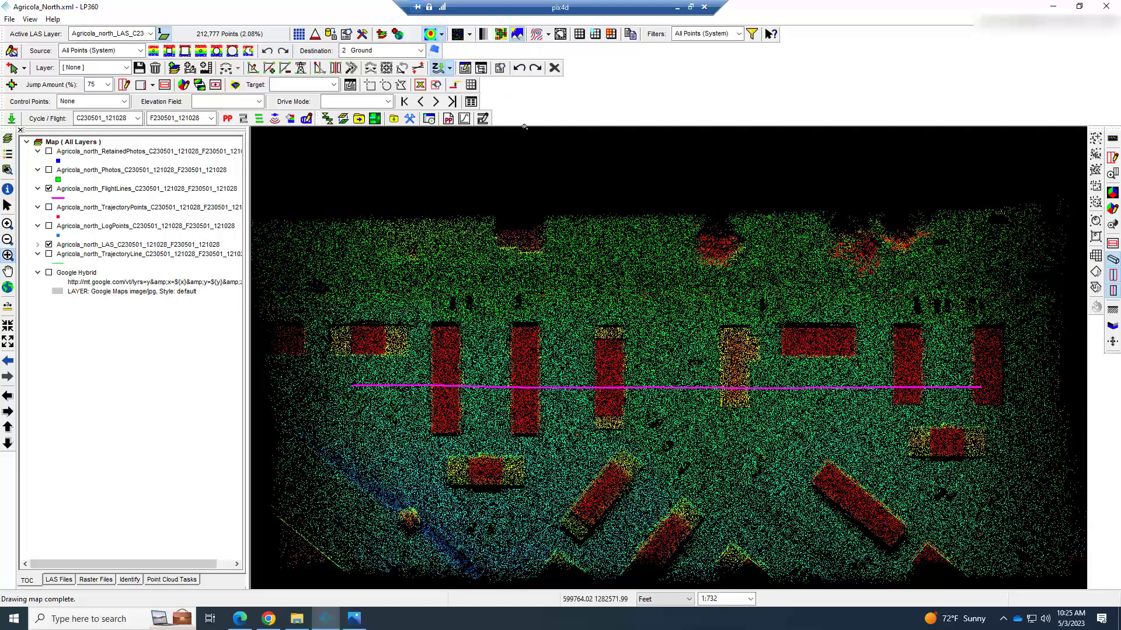
# Display the LAS layer as a TIN surface and examine the building roofs and surrounding ground up close
pyautogui.click(471, 36)
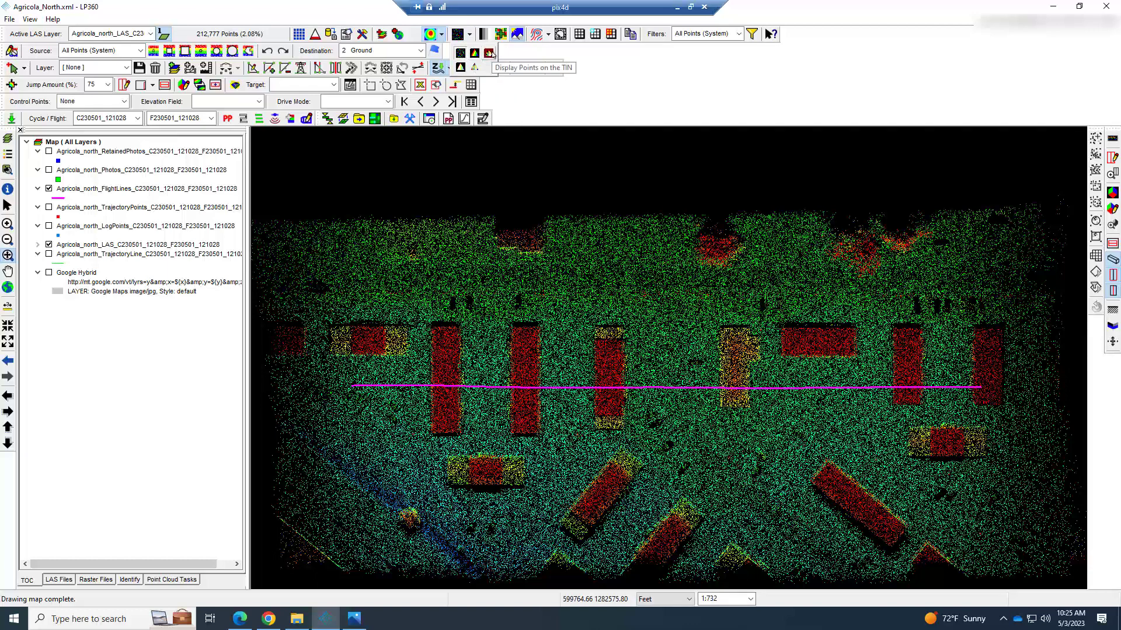
pyautogui.click(461, 67)
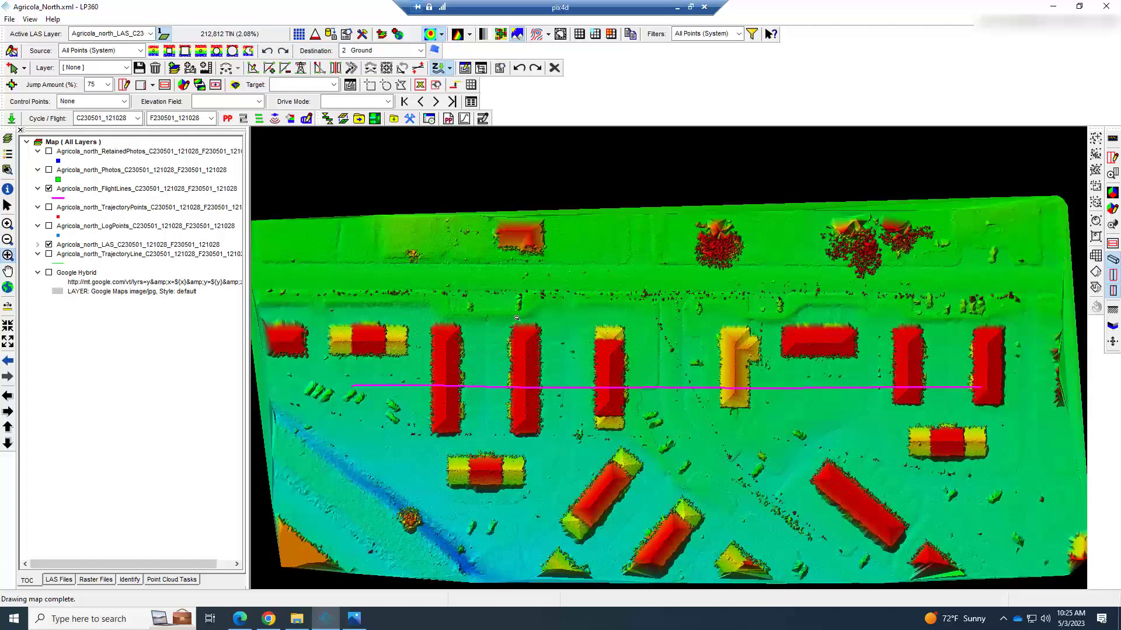
pyautogui.scroll(8, 545, 419)
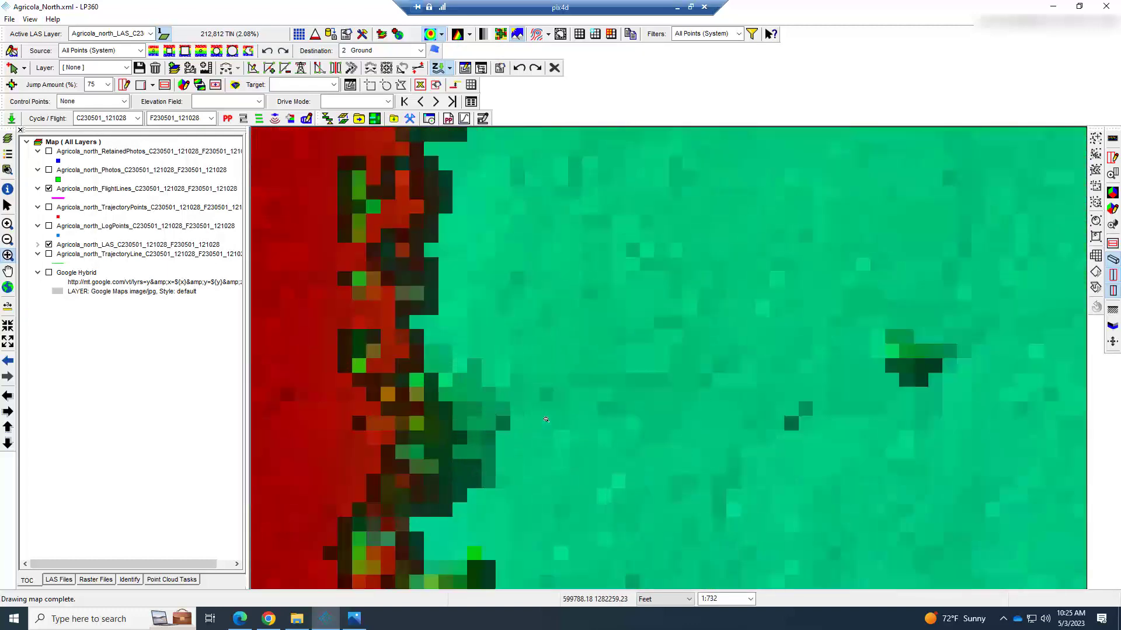
pyautogui.scroll(5, 557, 412)
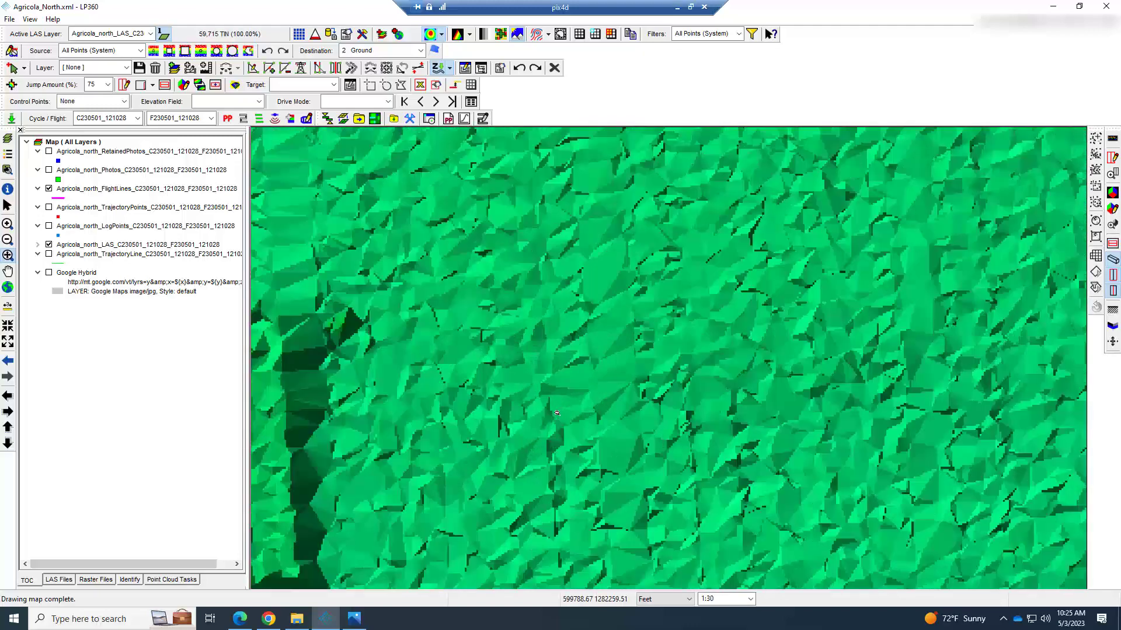
pyautogui.scroll(2, 557, 409)
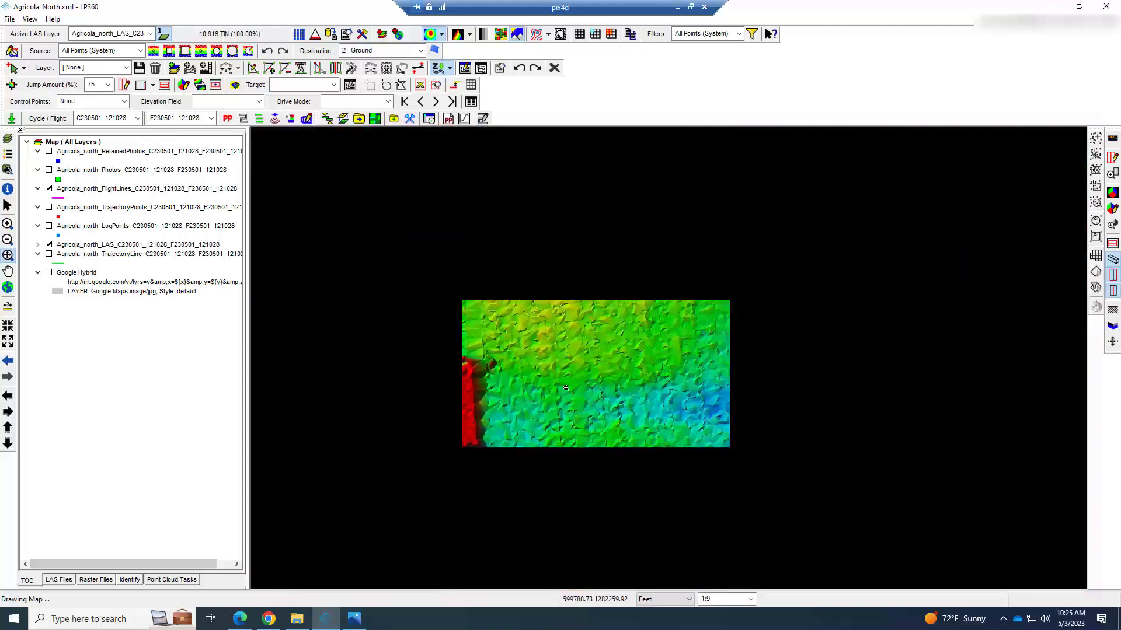
pyautogui.scroll(-2, 566, 388)
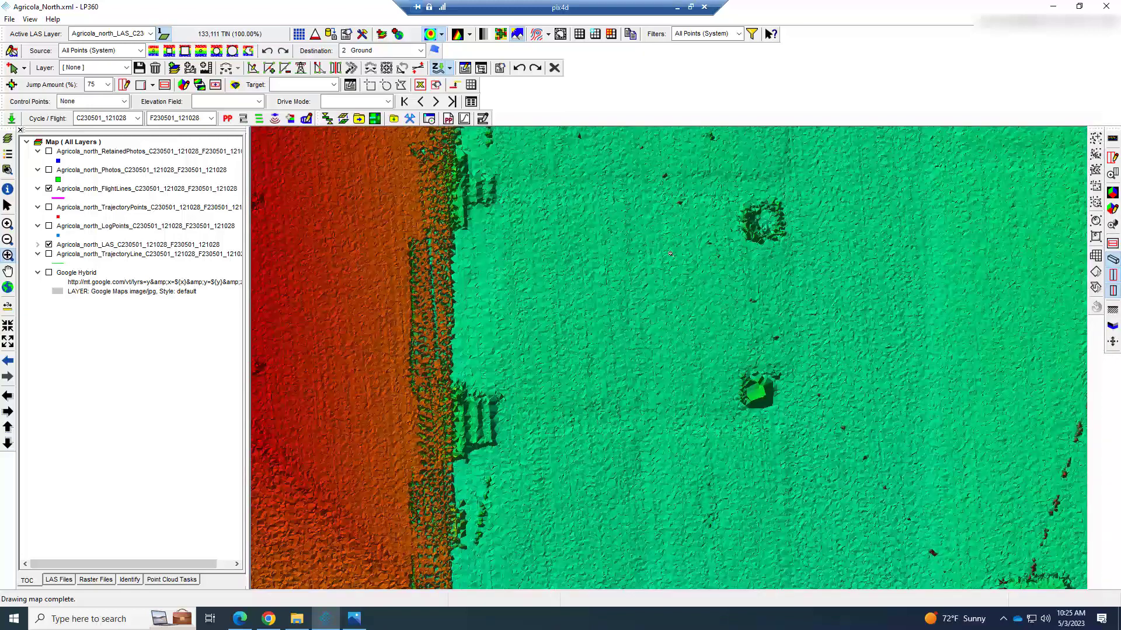
pyautogui.scroll(-2, 563, 339)
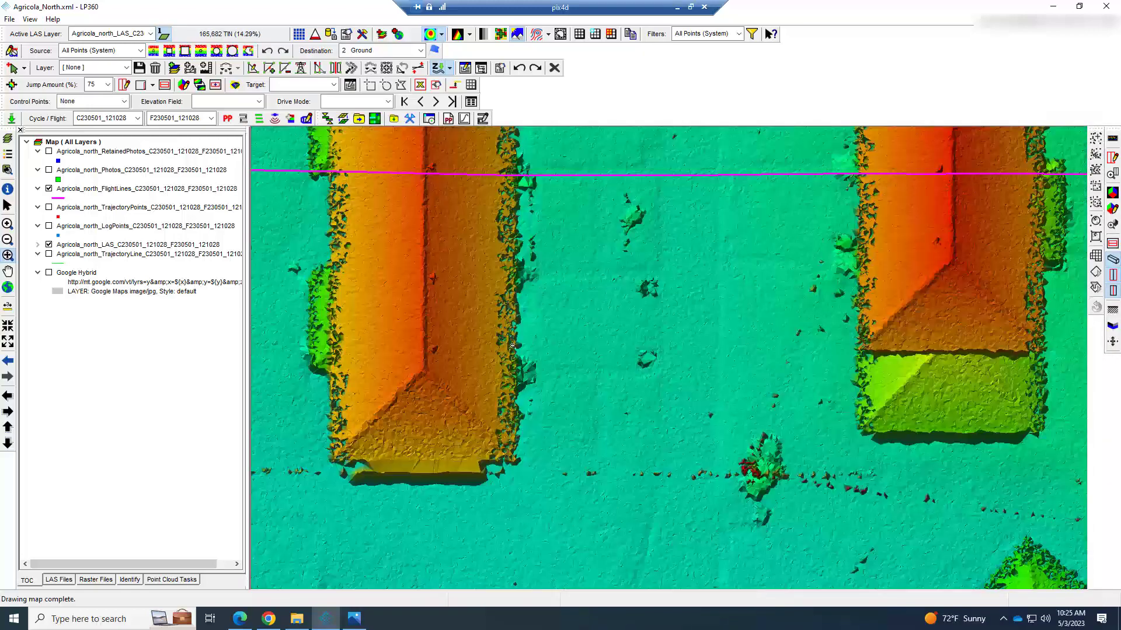
pyautogui.moveTo(402, 344); pyautogui.dragTo(638, 336)
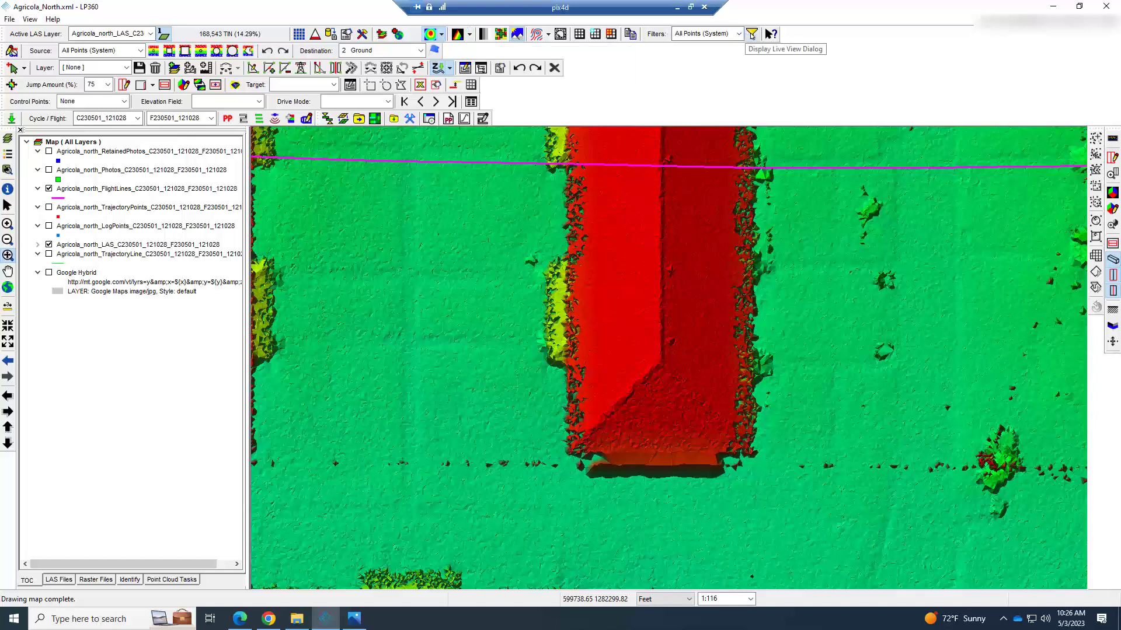
# Scan the LAS layer's point counts per classification in the Live View dialog and review them
pyautogui.click(752, 34)
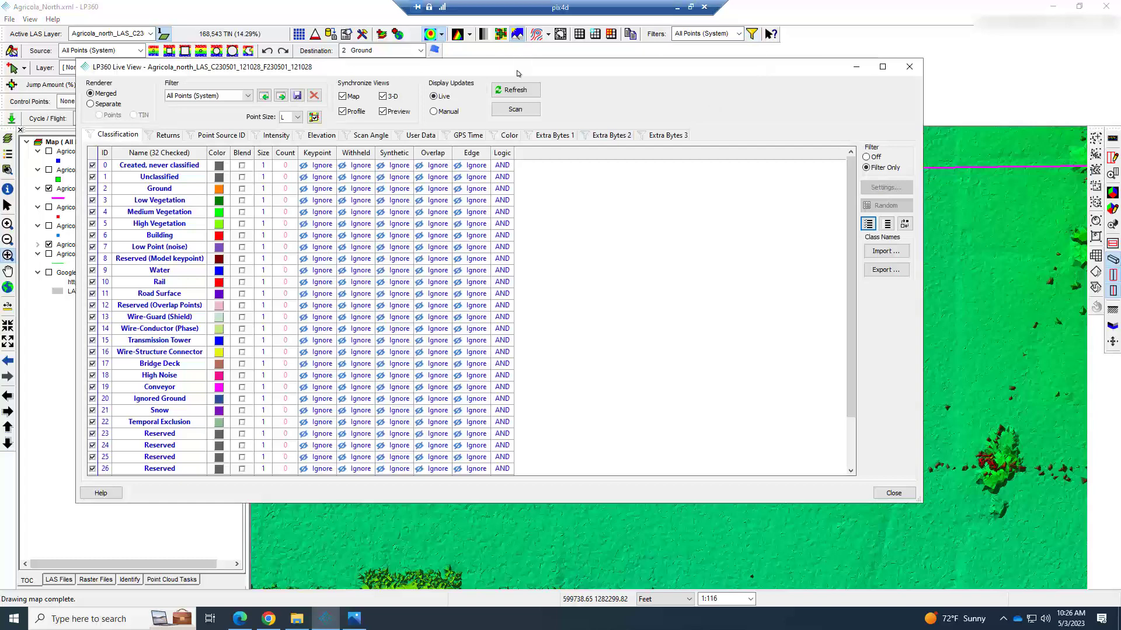
pyautogui.moveTo(517, 73); pyautogui.dragTo(631, 70)
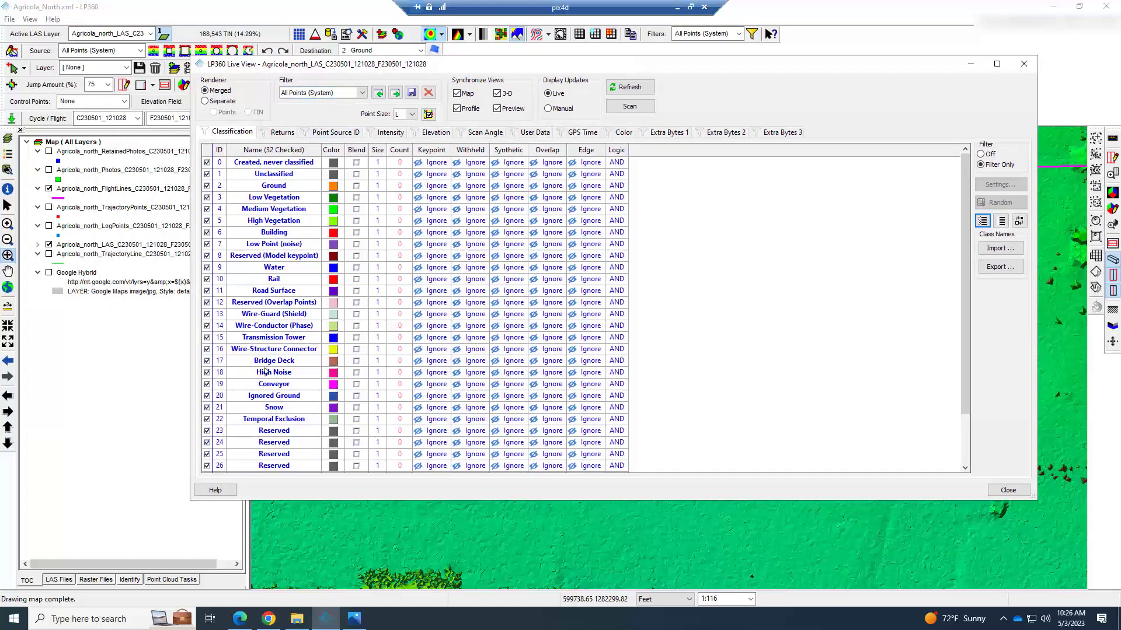
pyautogui.click(630, 106)
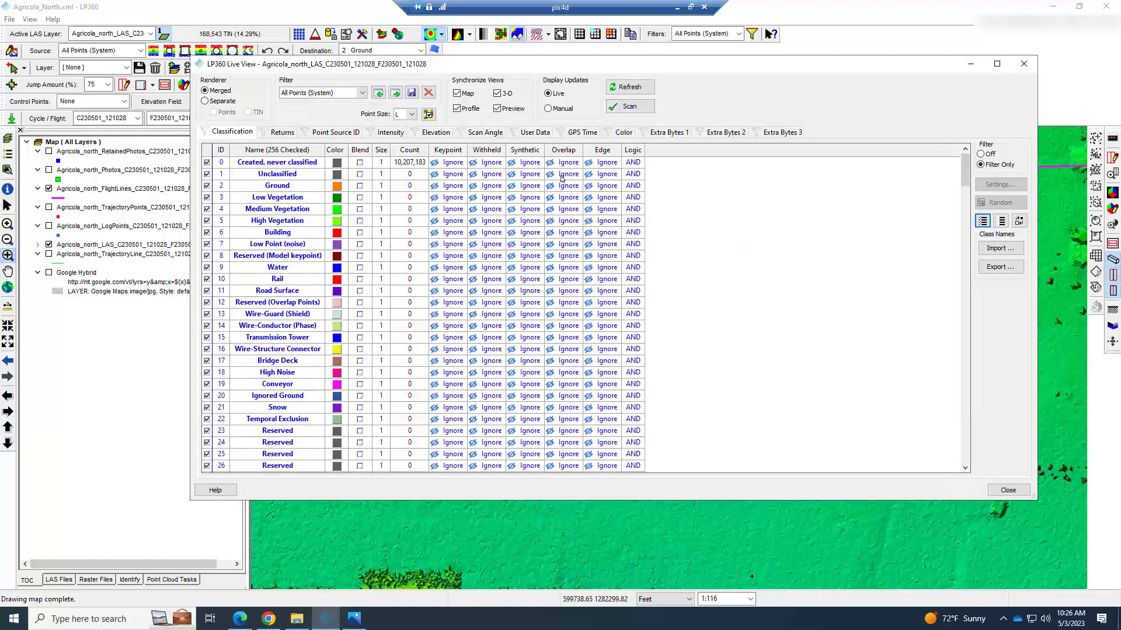
pyautogui.moveTo(429, 150); pyautogui.dragTo(436, 150)
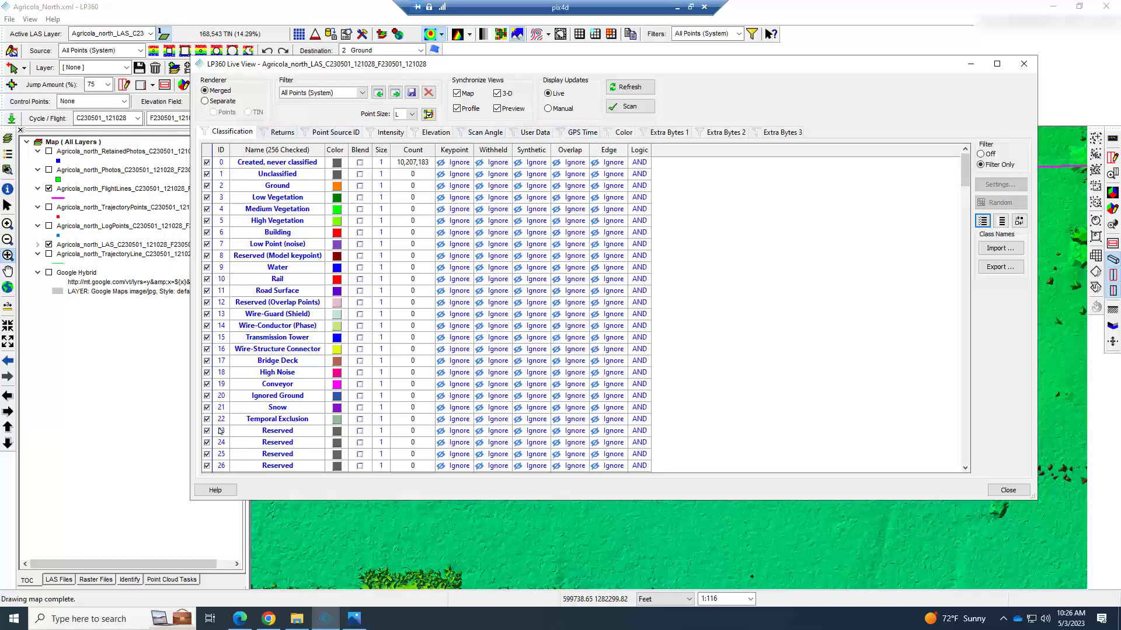
pyautogui.click(1016, 490)
# Bring the whole site into view and review the Geocode LIDAR clipping settings without running the geocoding
pyautogui.scroll(-3, 460, 321)
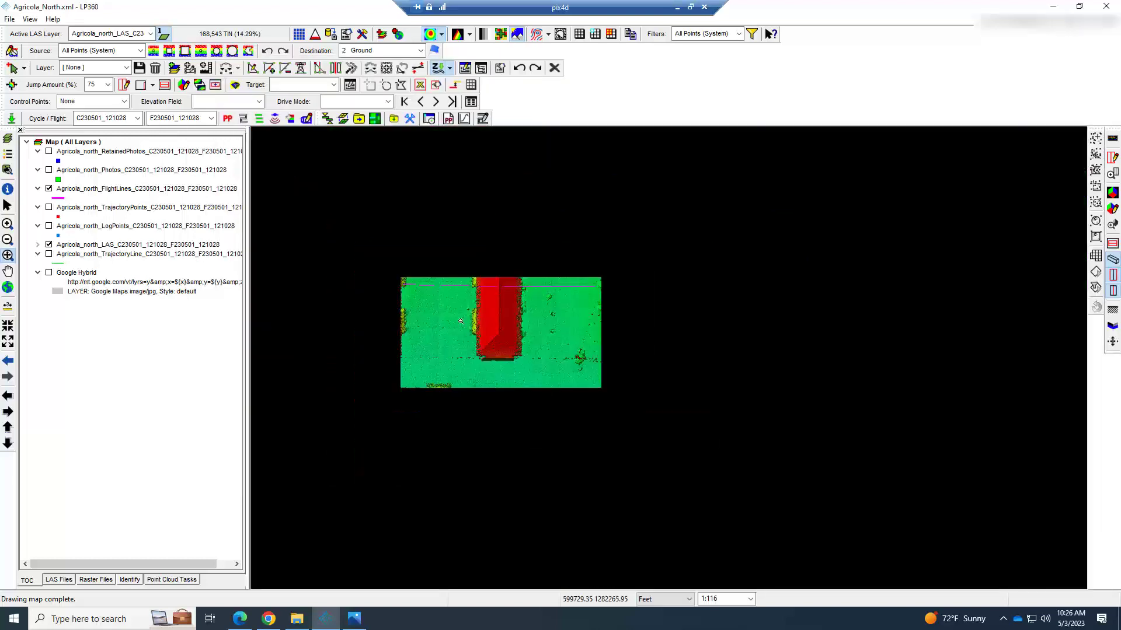
pyautogui.scroll(-3, 524, 317)
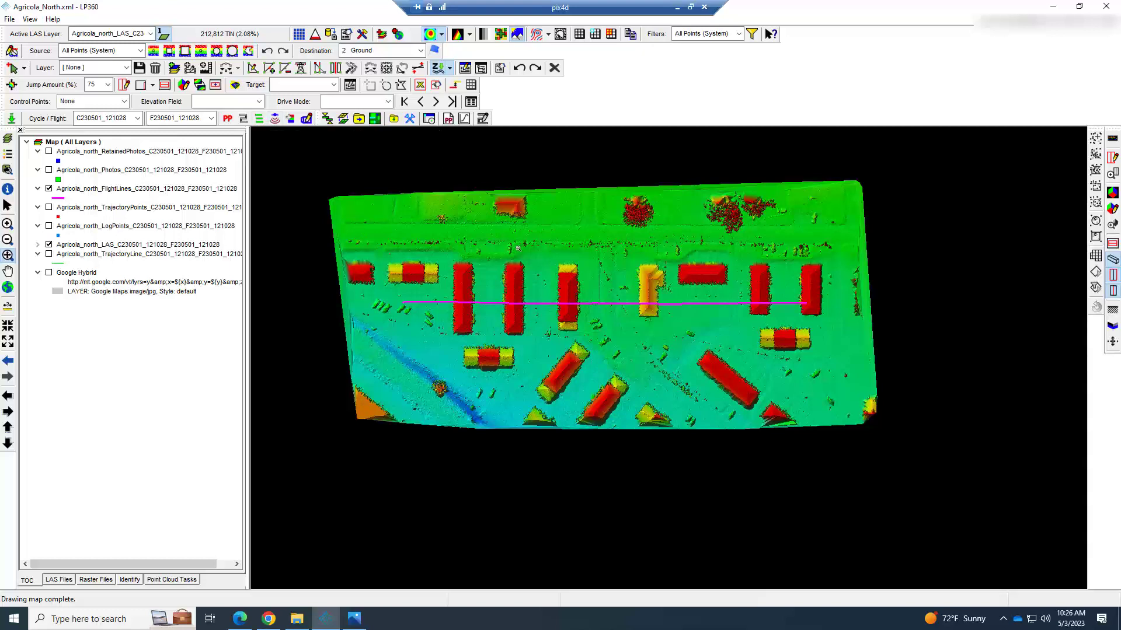
pyautogui.click(274, 118)
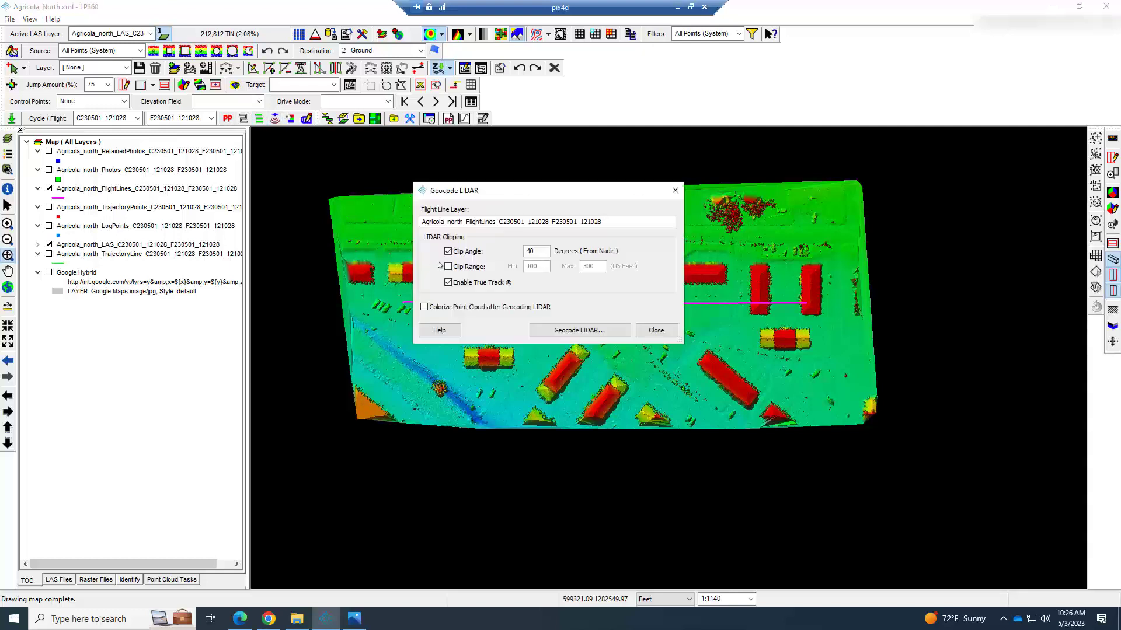
pyautogui.click(660, 331)
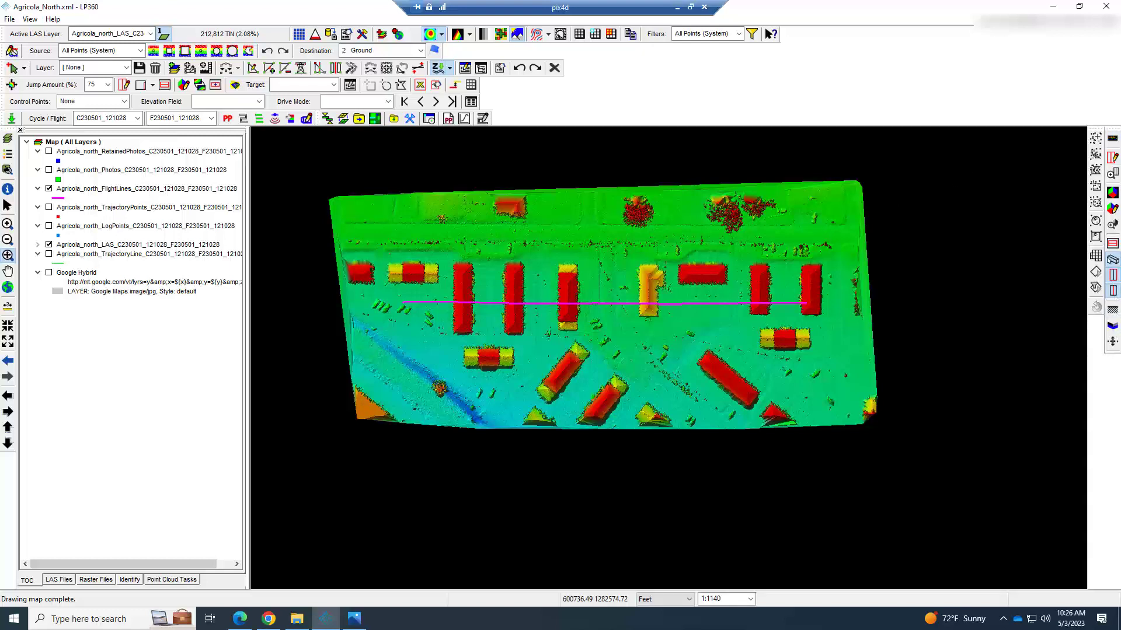
# Open an enlarged profile window and cut a profile across the whole point cloud along the flight line
pyautogui.click(1111, 139)
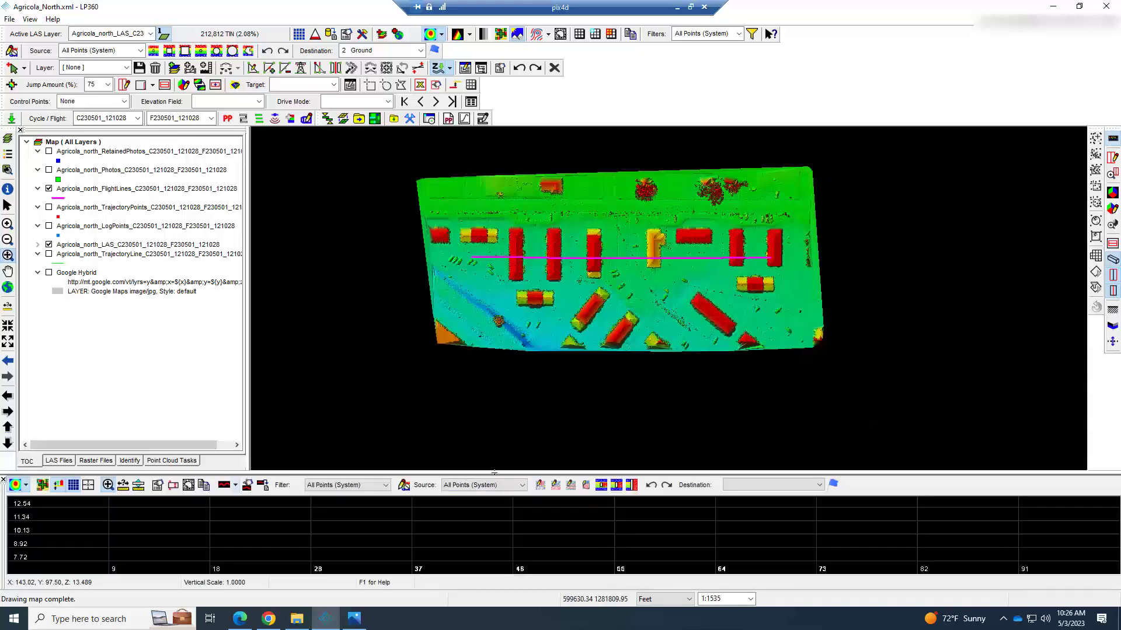
pyautogui.moveTo(499, 415); pyautogui.dragTo(504, 371)
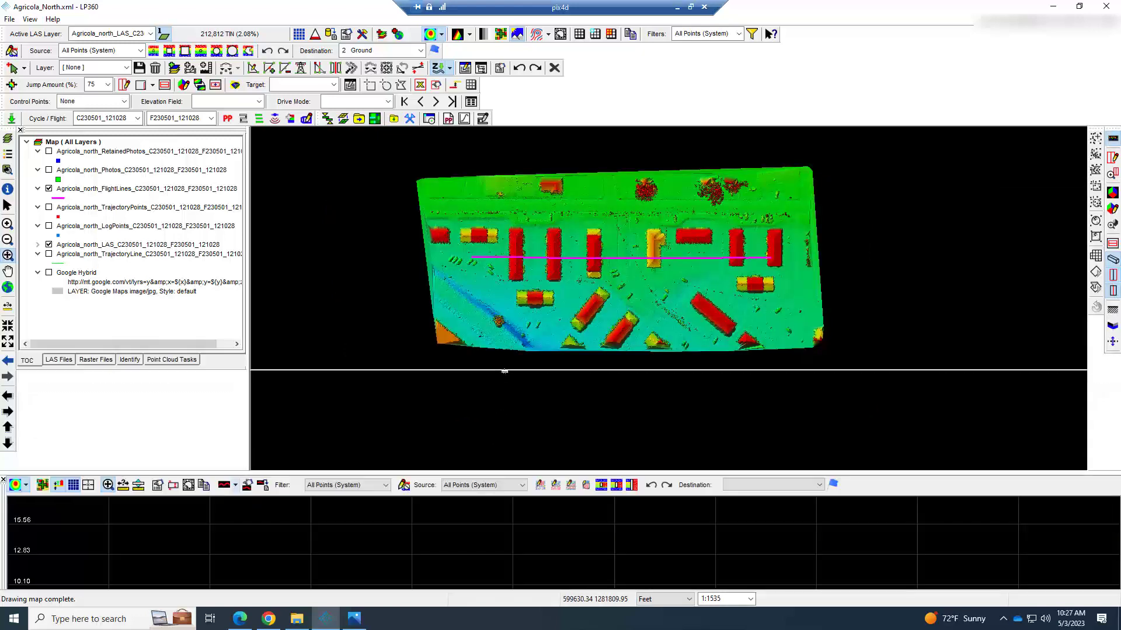
pyautogui.click(1111, 158)
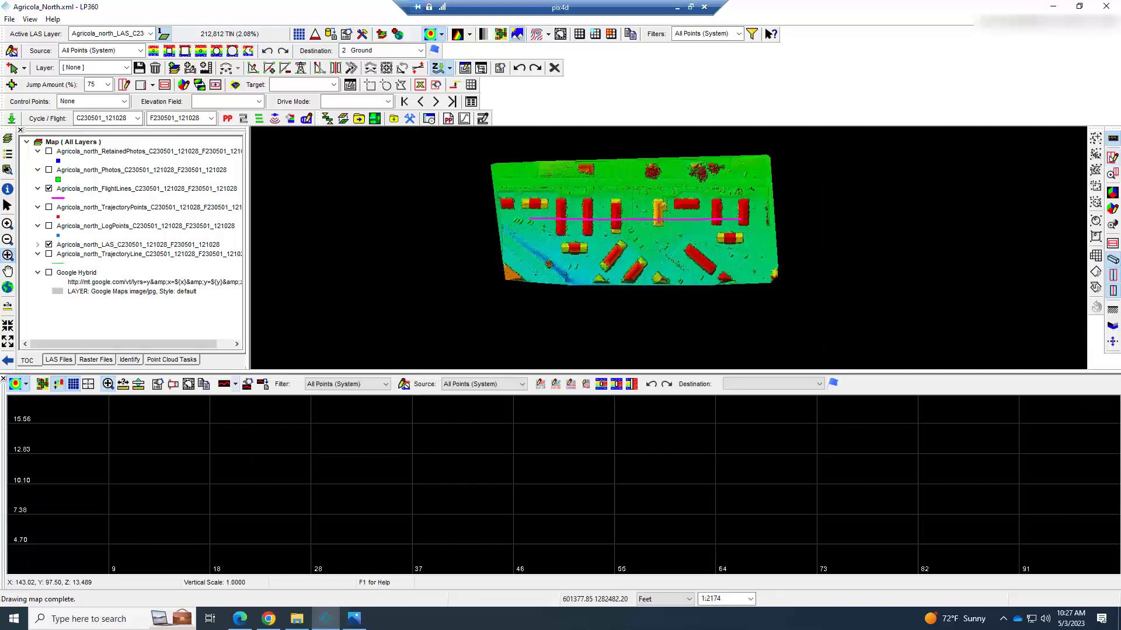
pyautogui.click(782, 219)
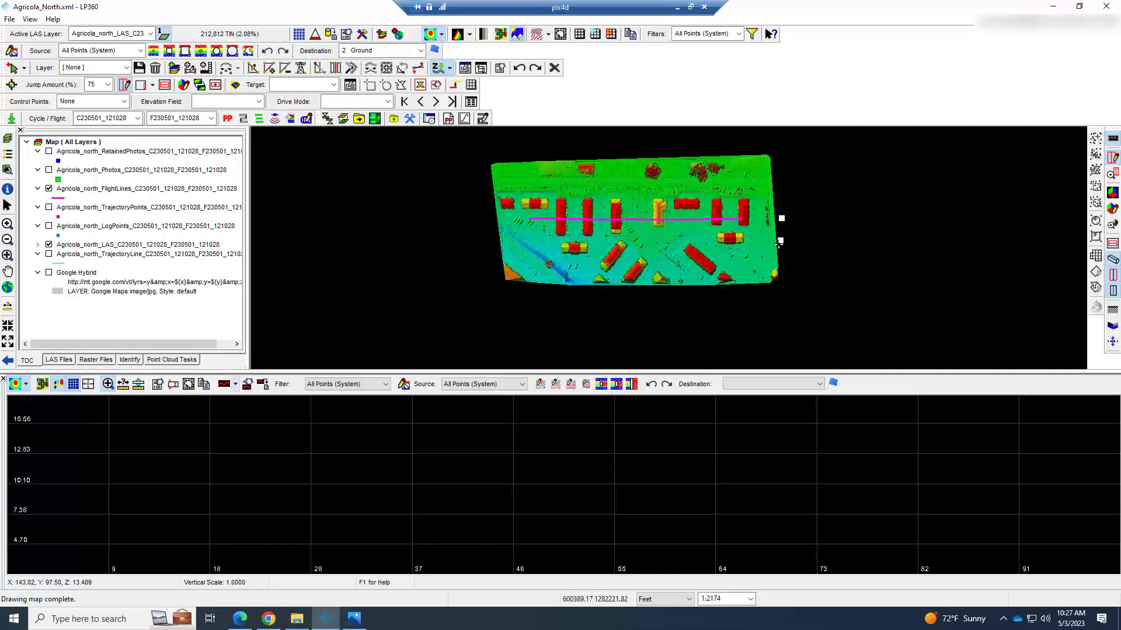
pyautogui.click(490, 219)
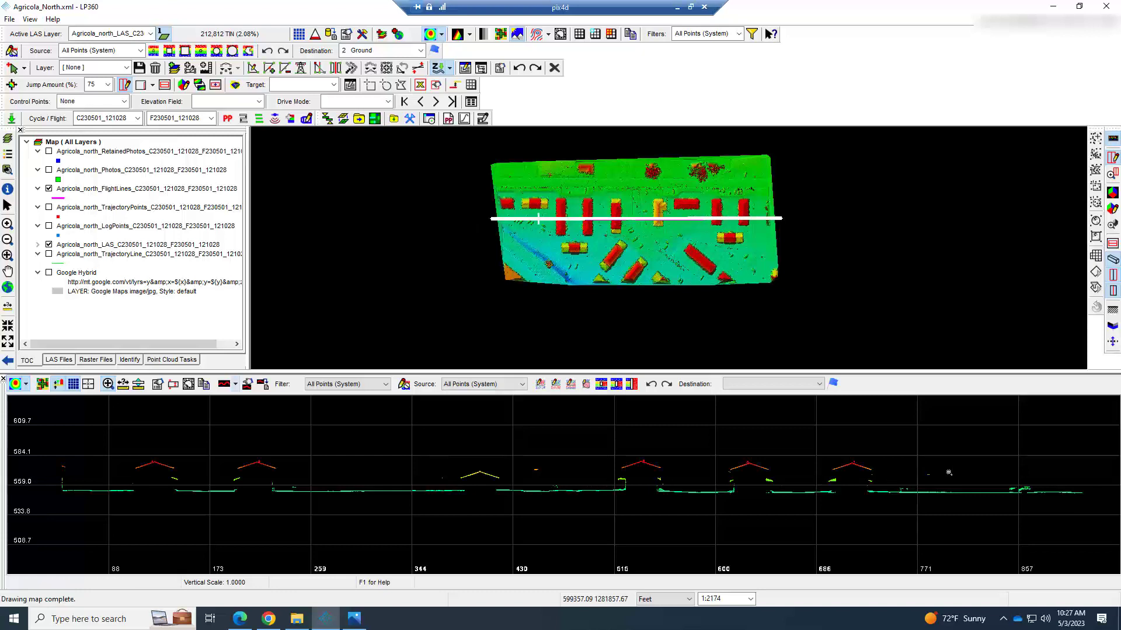
# Set the point size to 3 in the LAS layer's Live View settings
pyautogui.click(751, 36)
pyautogui.click(412, 113)
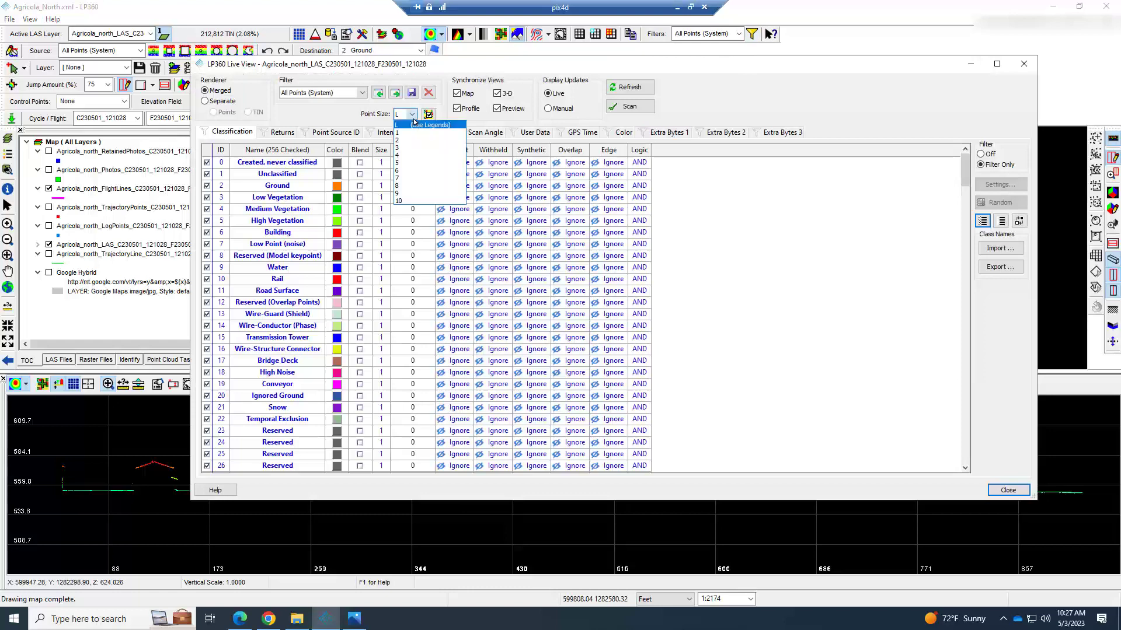
pyautogui.click(401, 148)
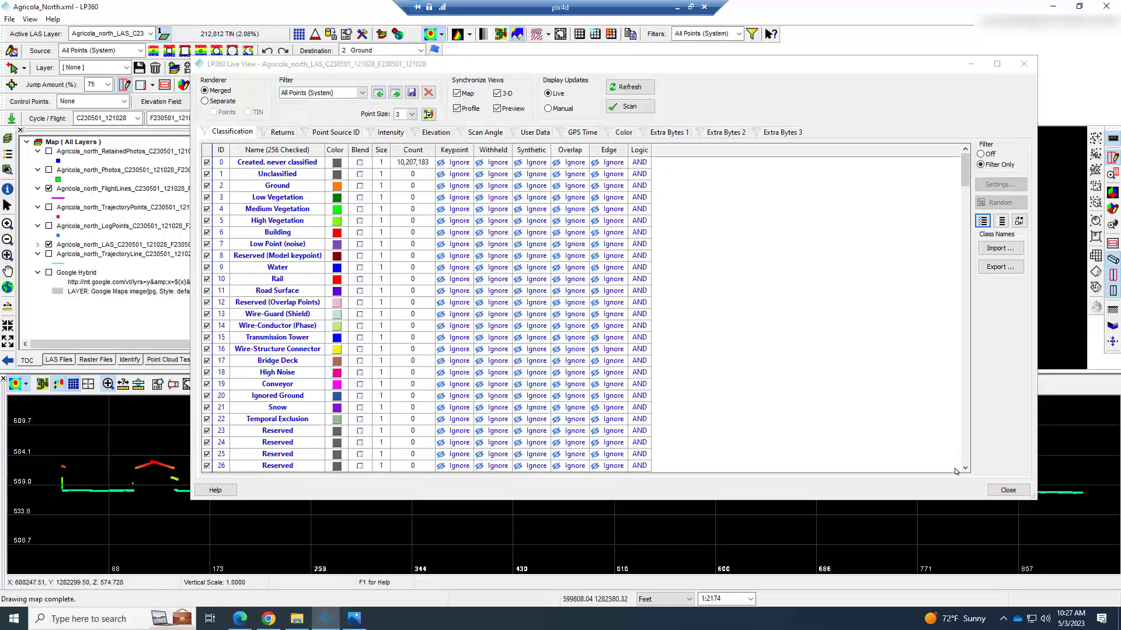
pyautogui.click(1006, 489)
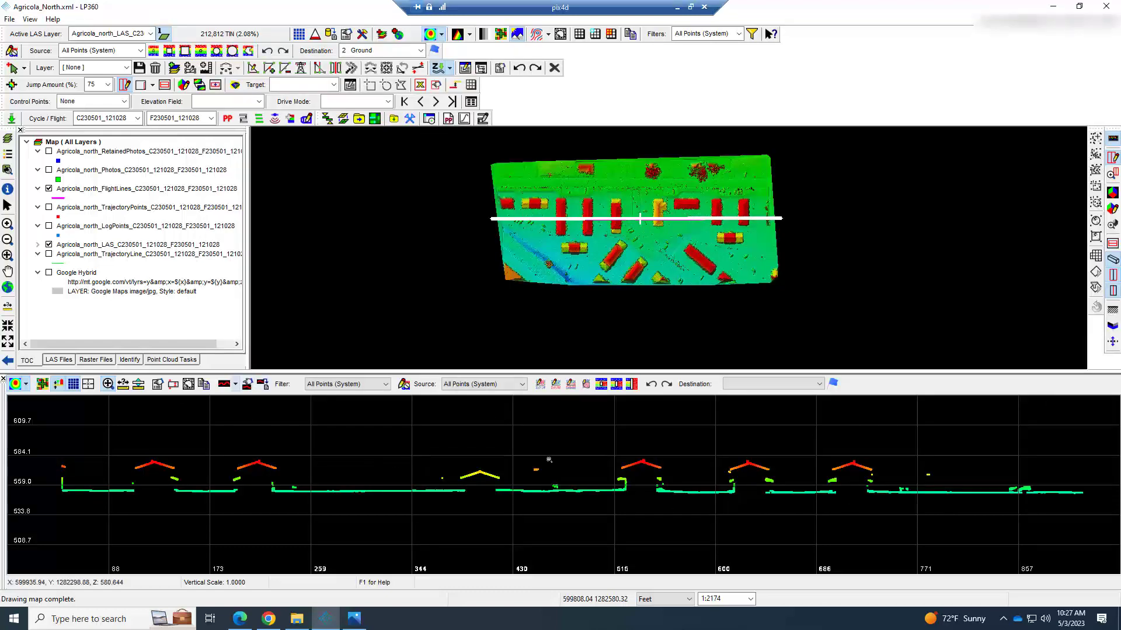
# Examine the roofs, ground and stray points along the profile, both close up and with the flight line in view
pyautogui.scroll(-5, 549, 460)
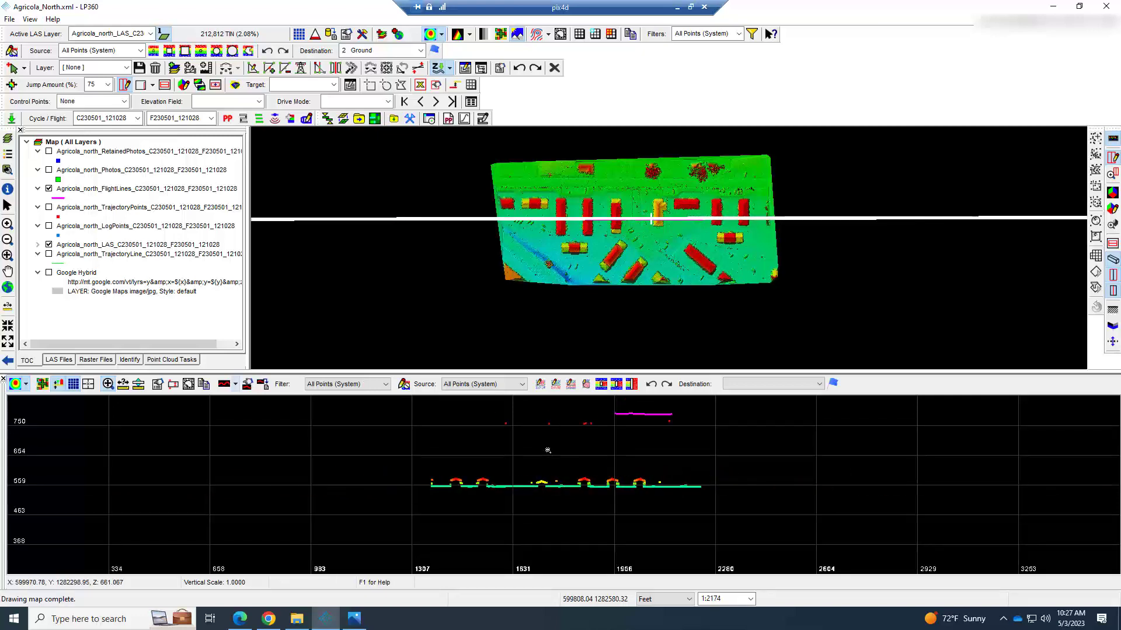
pyautogui.scroll(8, 547, 451)
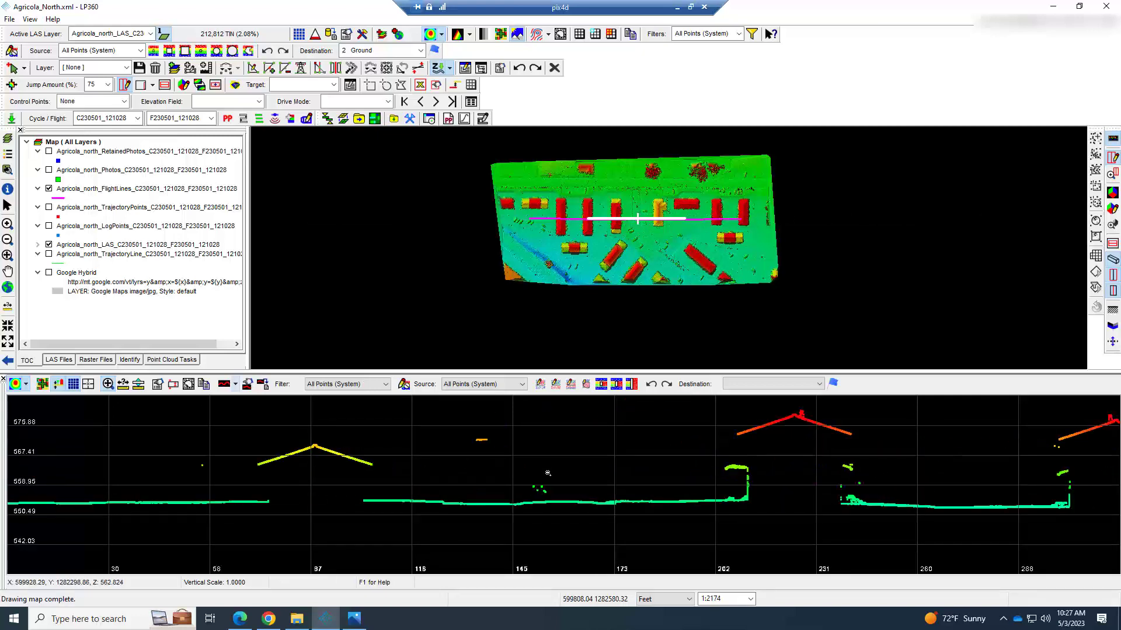
pyautogui.scroll(-1, 548, 470)
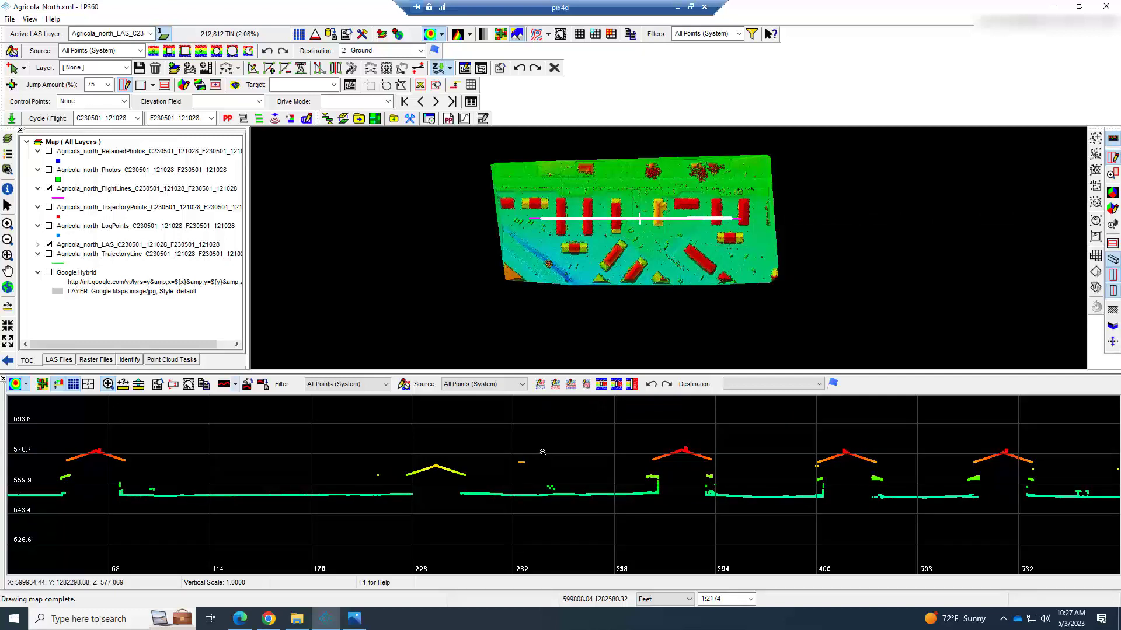
pyautogui.moveTo(543, 450); pyautogui.dragTo(553, 473)
pyautogui.scroll(-3, 611, 460)
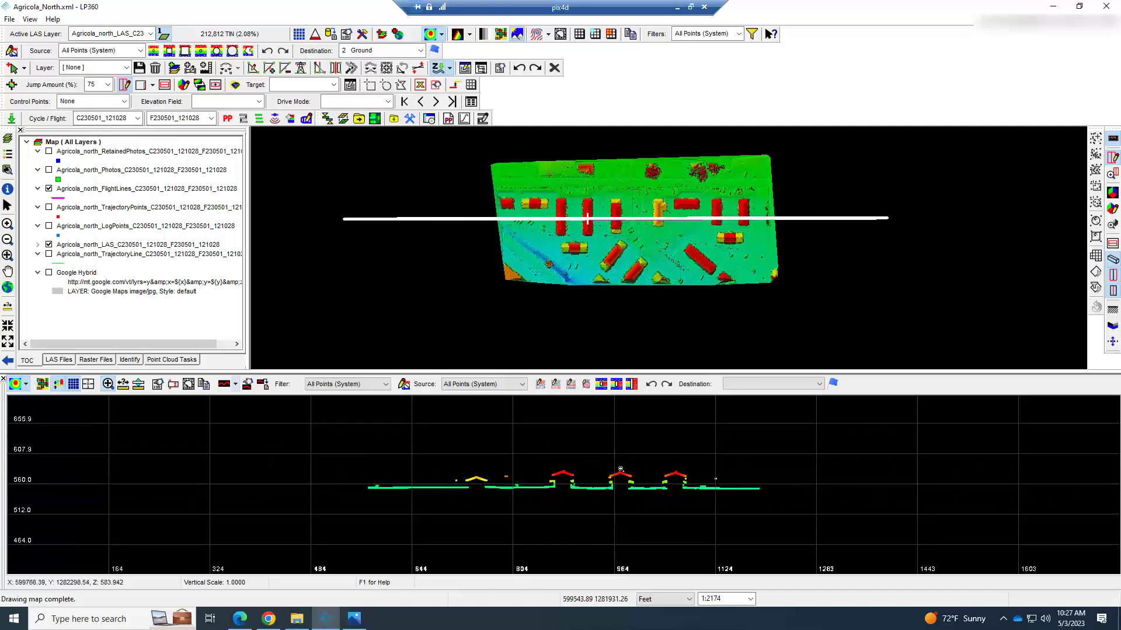
pyautogui.scroll(5, 611, 459)
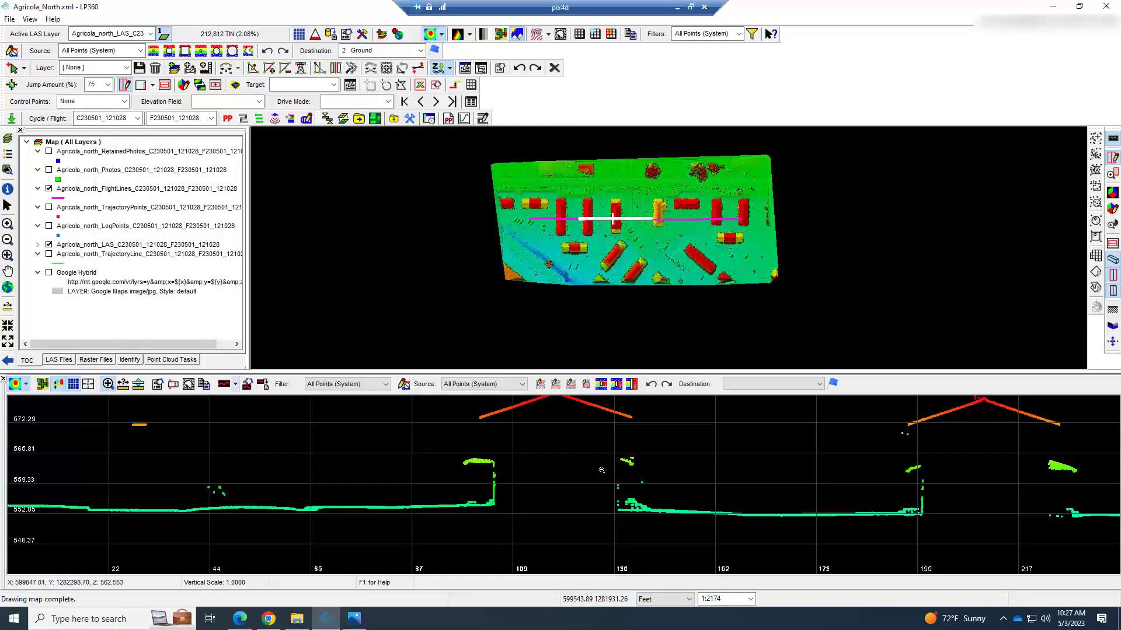
pyautogui.scroll(-4, 635, 485)
pyautogui.scroll(4, 638, 471)
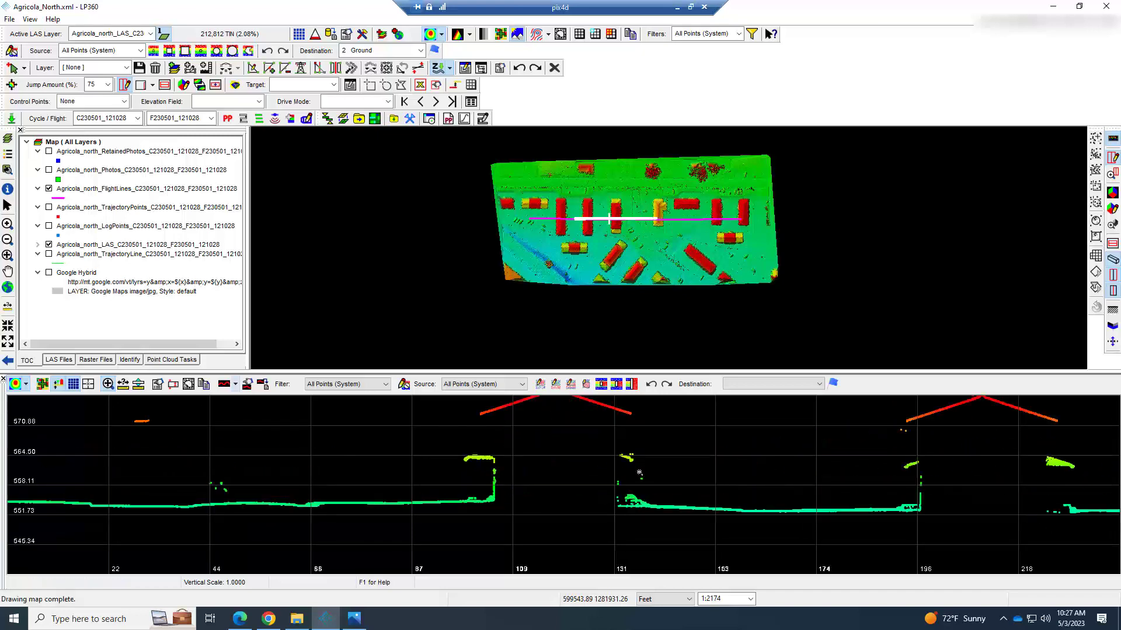
pyautogui.scroll(-2, 639, 470)
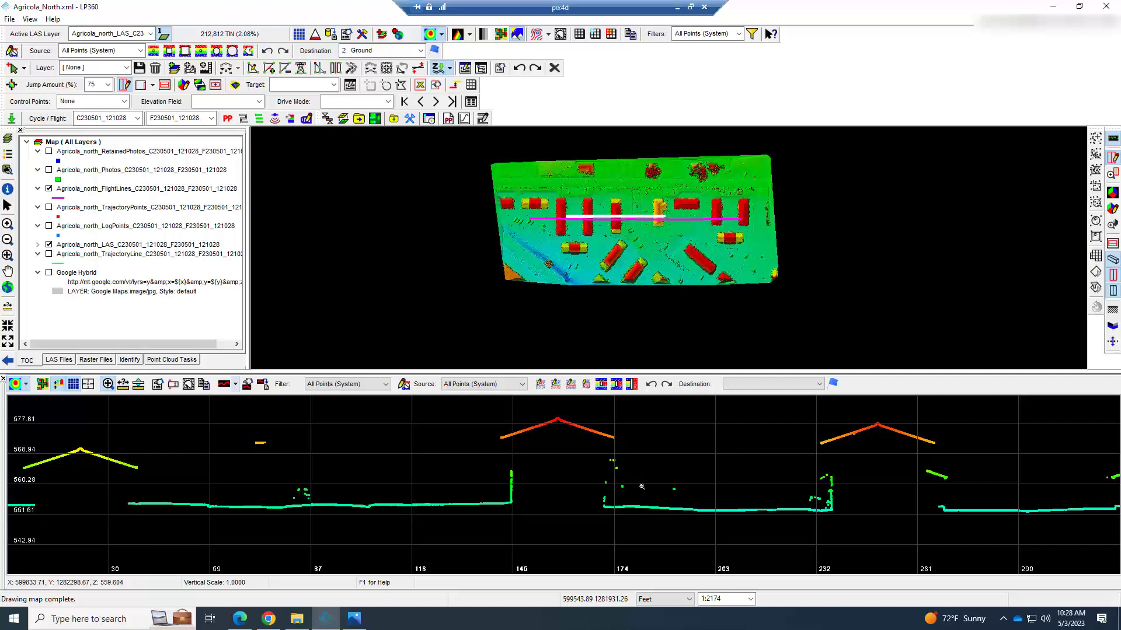
# Step the profile cut southward across the flight line to inspect neighbouring slices of the buildings
pyautogui.press('Down')
pyautogui.press('Down')
pyautogui.press('Down')
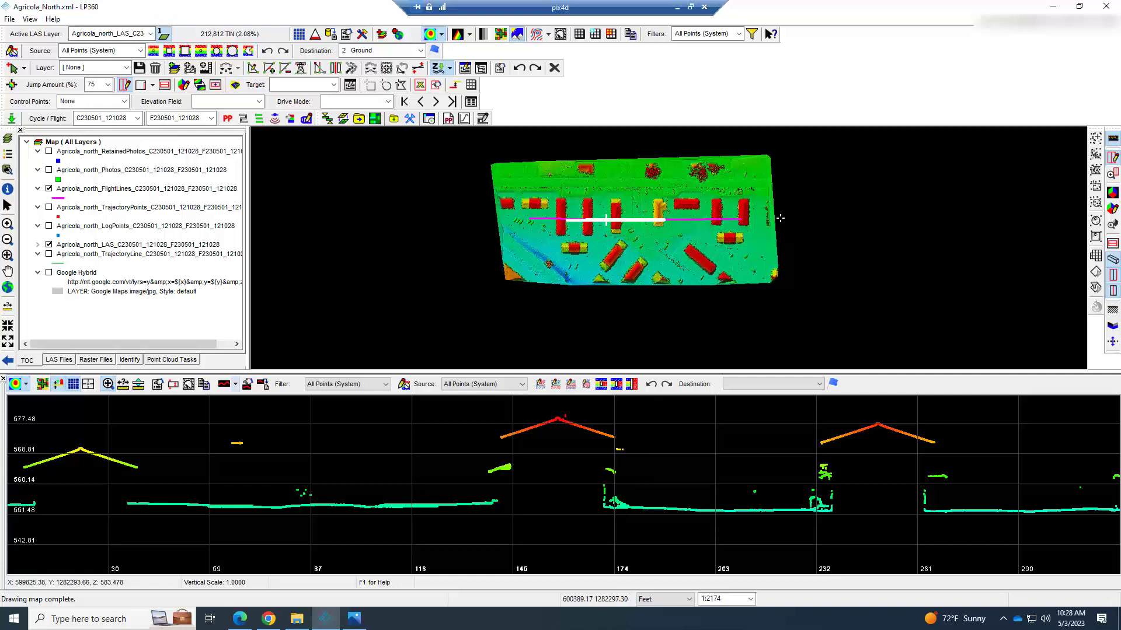
# Cut a new east-west profile across the whole point cloud along the flight line
pyautogui.moveTo(780, 218); pyautogui.dragTo(484, 220)
pyautogui.click(483, 219)
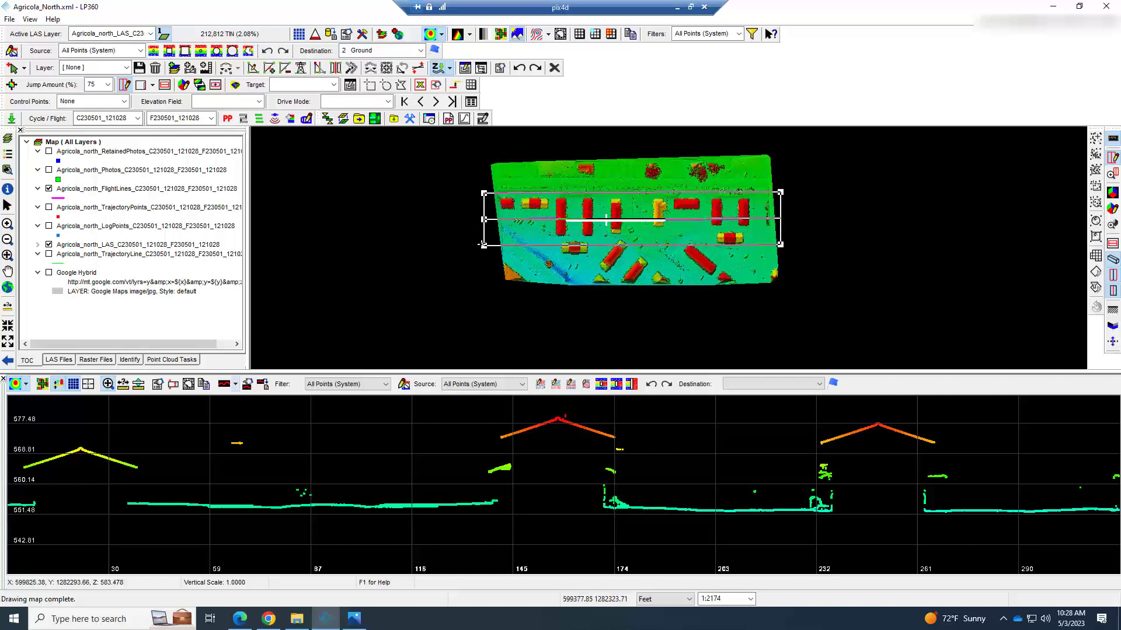
pyautogui.click(493, 239)
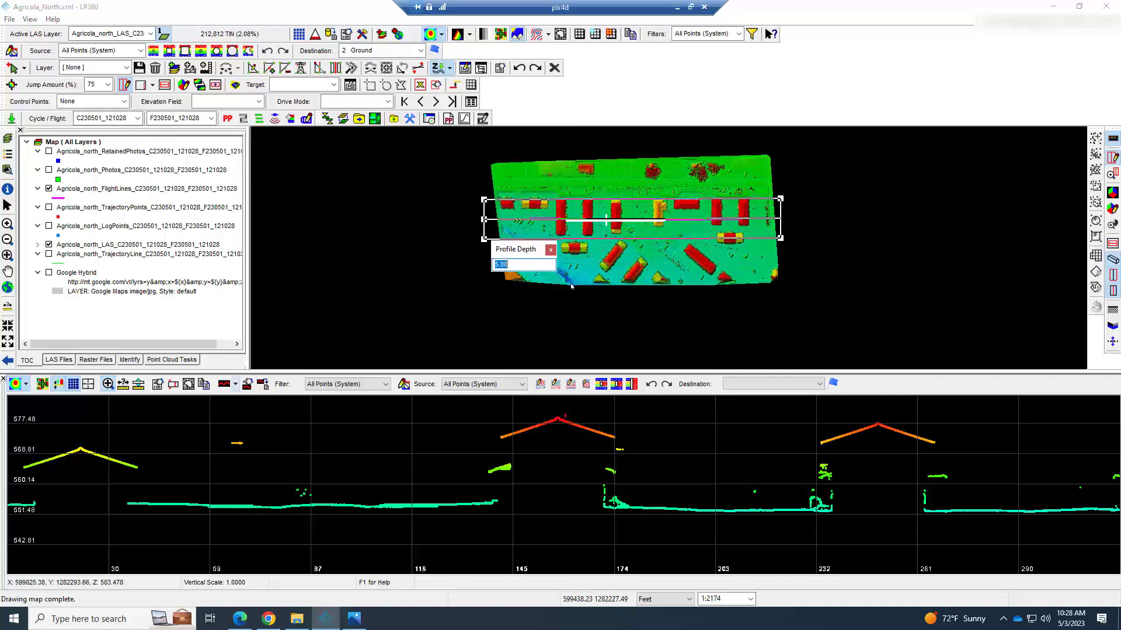
pyautogui.press('Return')
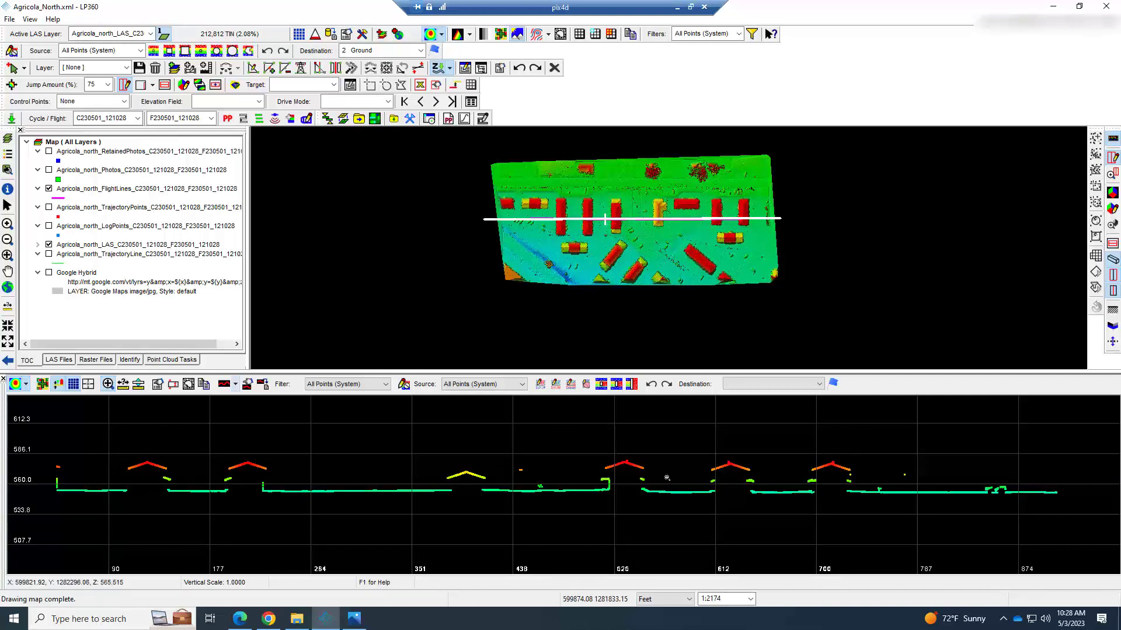
# Measure in the profile from the flight line down to the building below it, and from the ground up to its roof
pyautogui.scroll(-5, 666, 477)
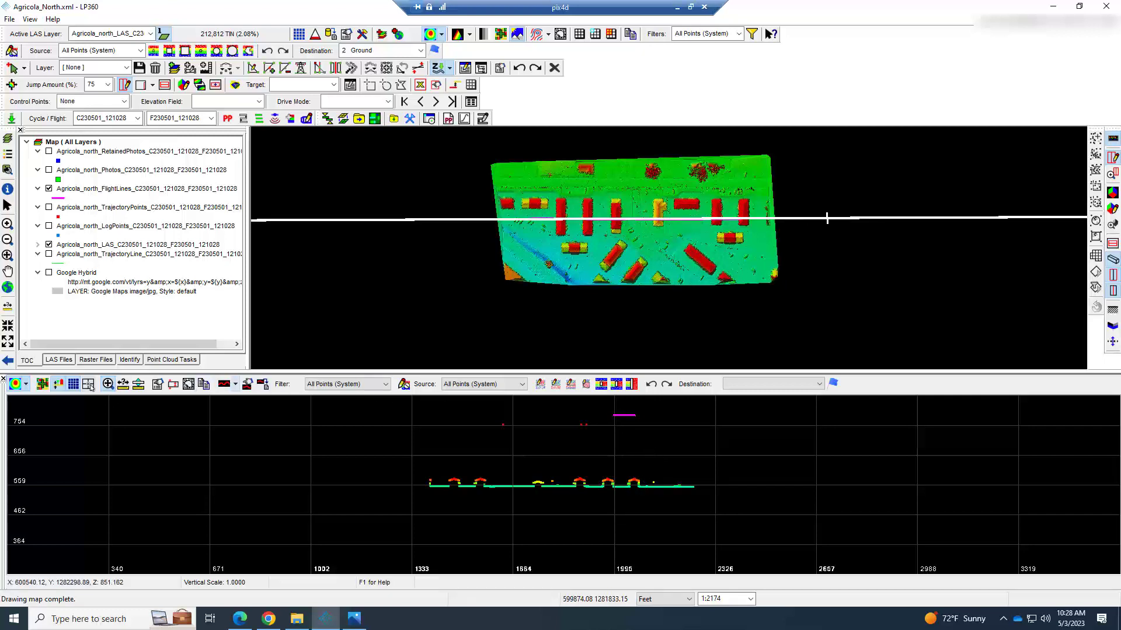
pyautogui.click(124, 384)
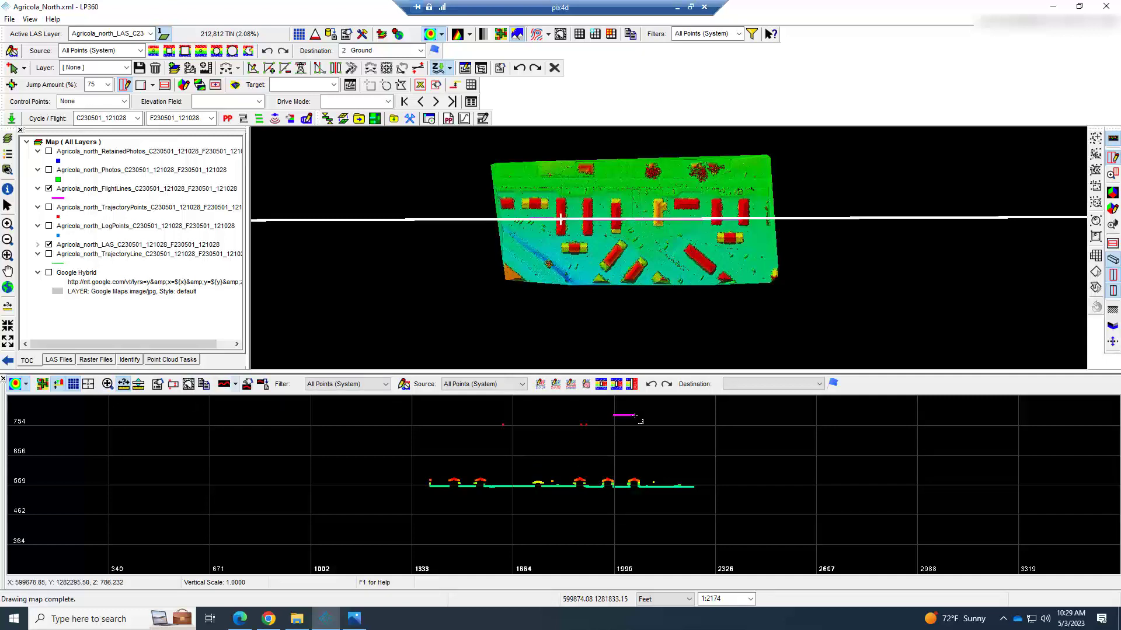
pyautogui.moveTo(634, 416); pyautogui.dragTo(635, 478)
pyautogui.moveTo(634, 483)
pyautogui.mouseDown()
pyautogui.moveTo(320, 571)
pyautogui.moveTo(503, 577)
pyautogui.moveTo(635, 474)
pyautogui.mouseUp()
pyautogui.doubleClick(656, 446)
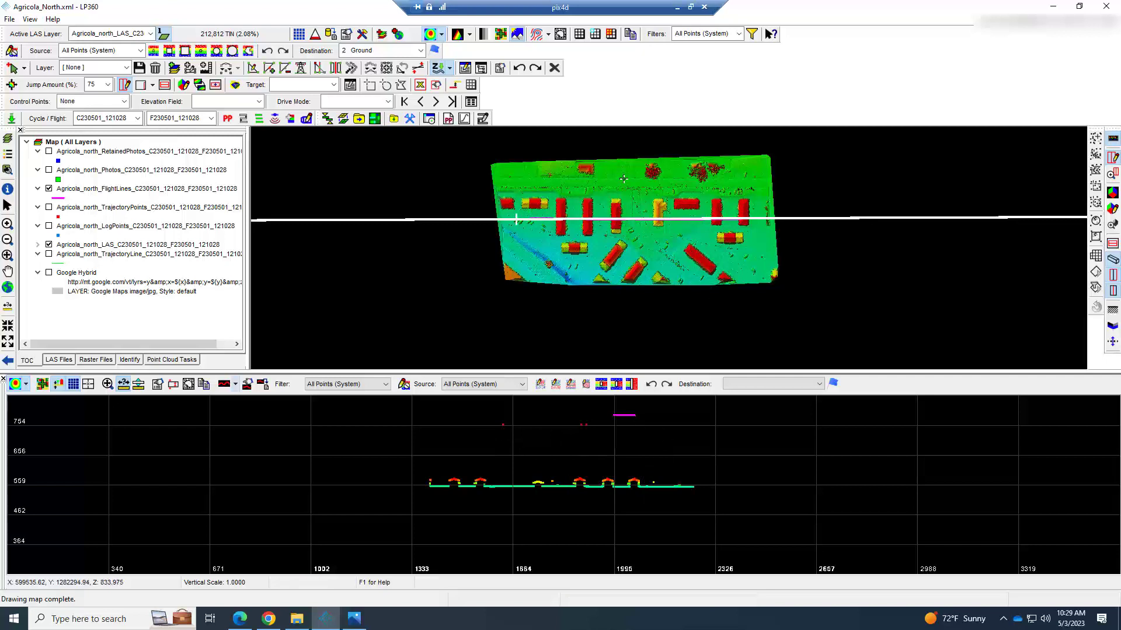
# Cut a north-south profile through the middle of the point cloud and step it sideways to inspect the ground and stray points
pyautogui.click(635, 152)
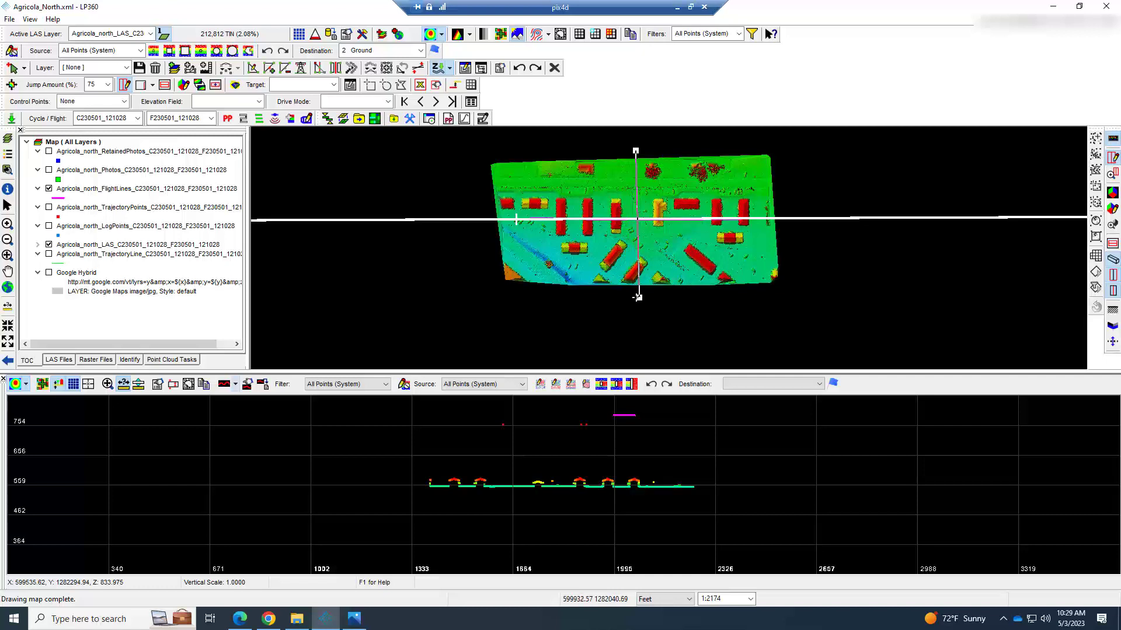
pyautogui.click(637, 297)
pyautogui.press('Return')
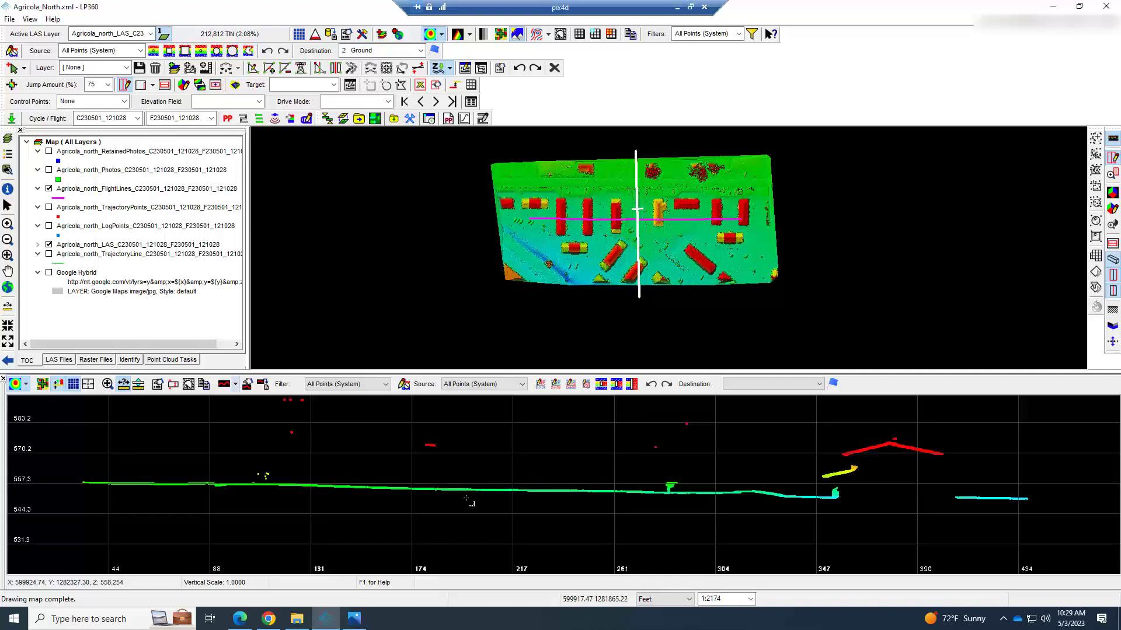
pyautogui.press('Down')
pyautogui.press('Down')
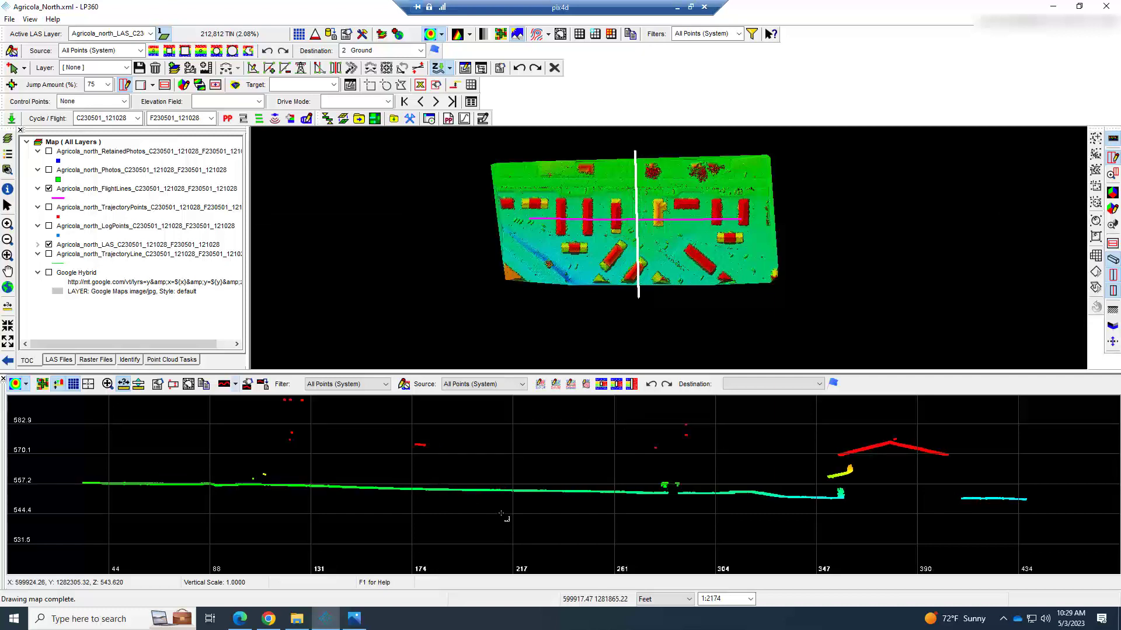
pyautogui.click(541, 520)
pyautogui.click(109, 385)
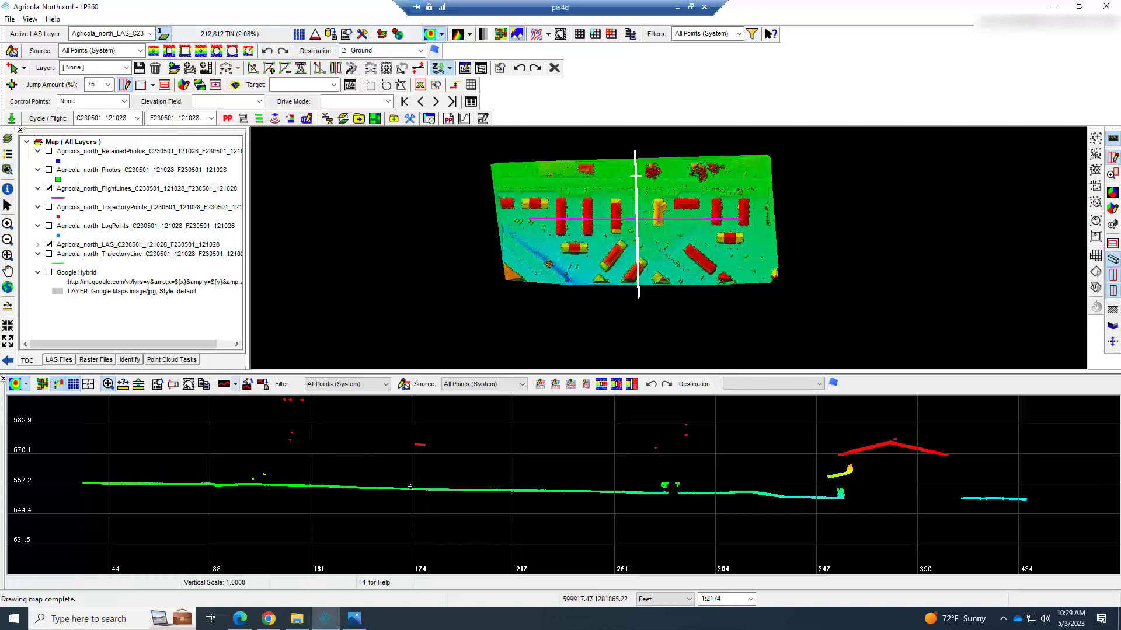
pyautogui.moveTo(595, 520); pyautogui.dragTo(562, 489)
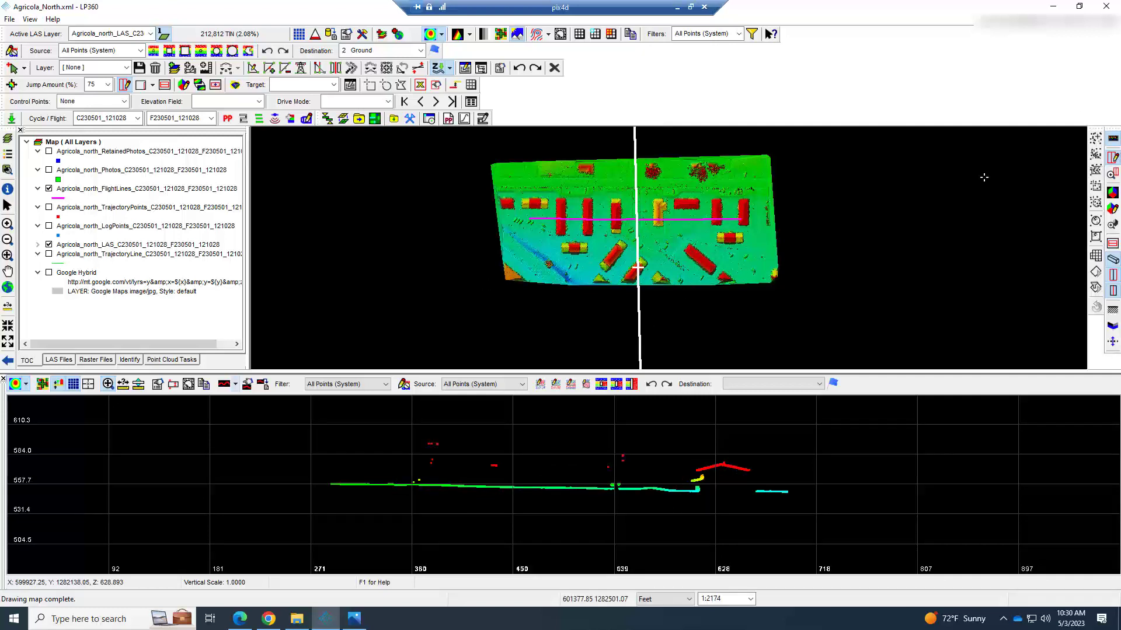
# Cut a diagonal profile between the northeast and southwest corners of the point cloud and examine its full height range
pyautogui.click(486, 284)
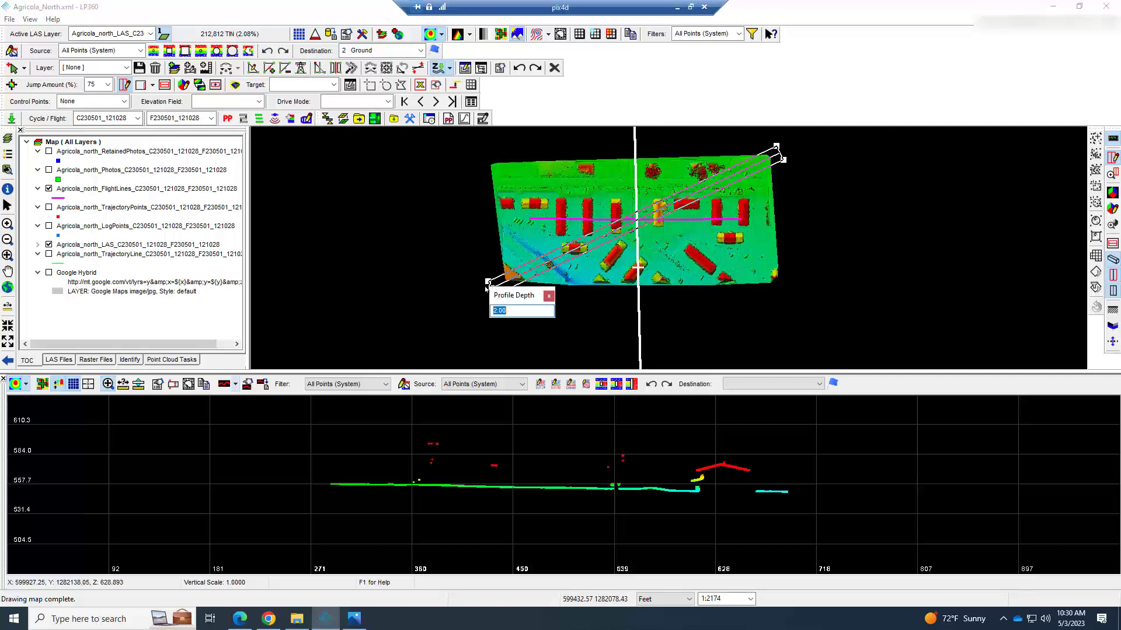
pyautogui.press('Return')
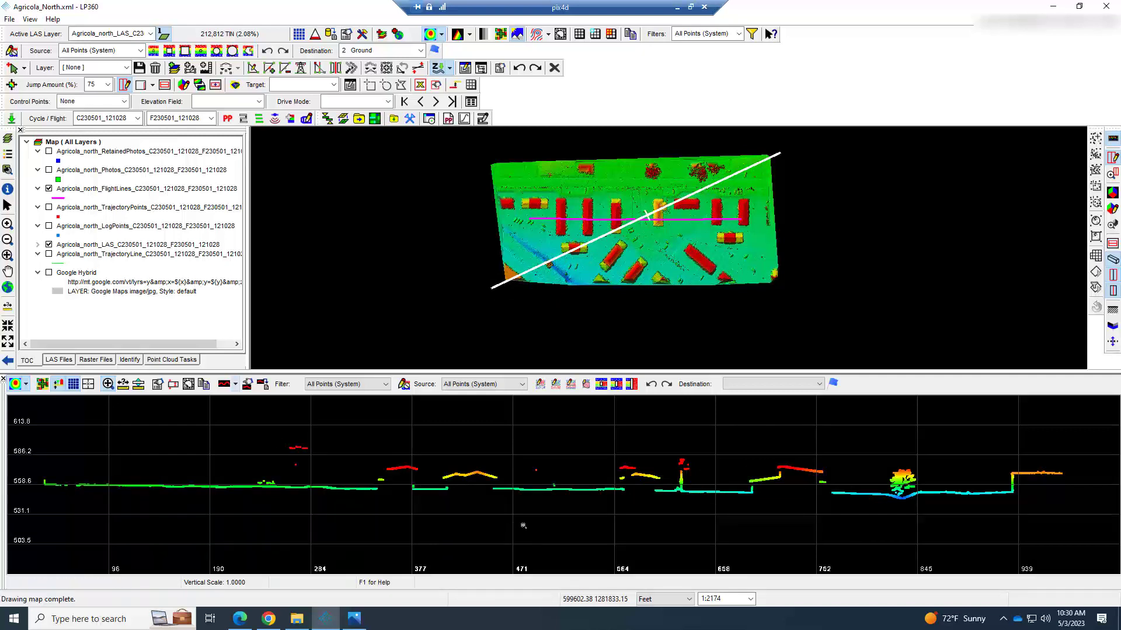
pyautogui.scroll(-3, 580, 508)
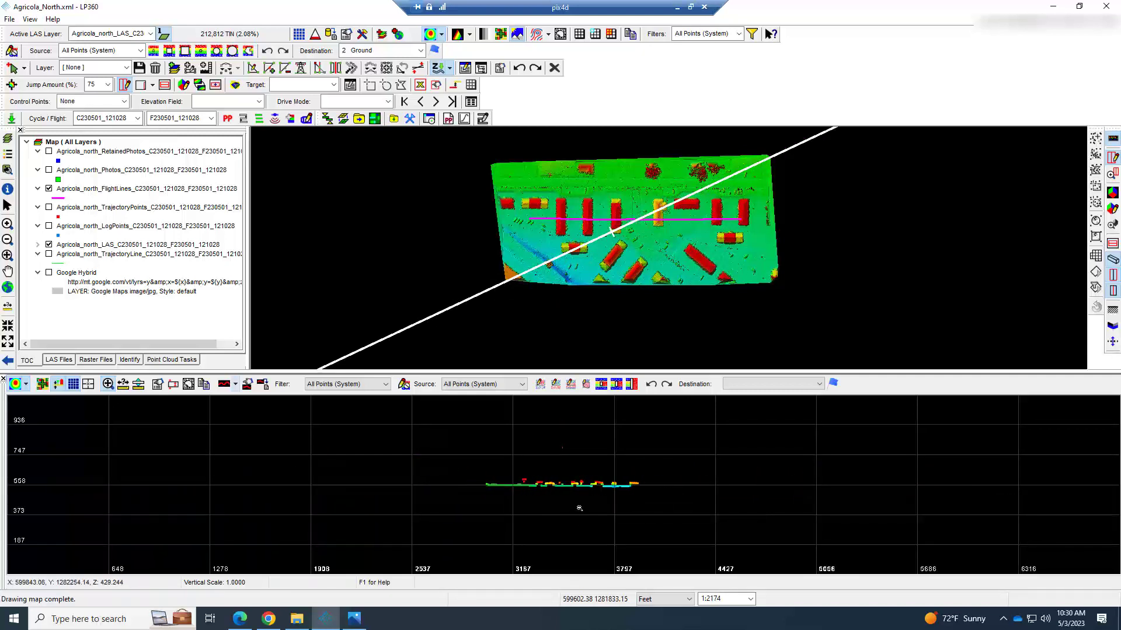
pyautogui.scroll(1, 580, 510)
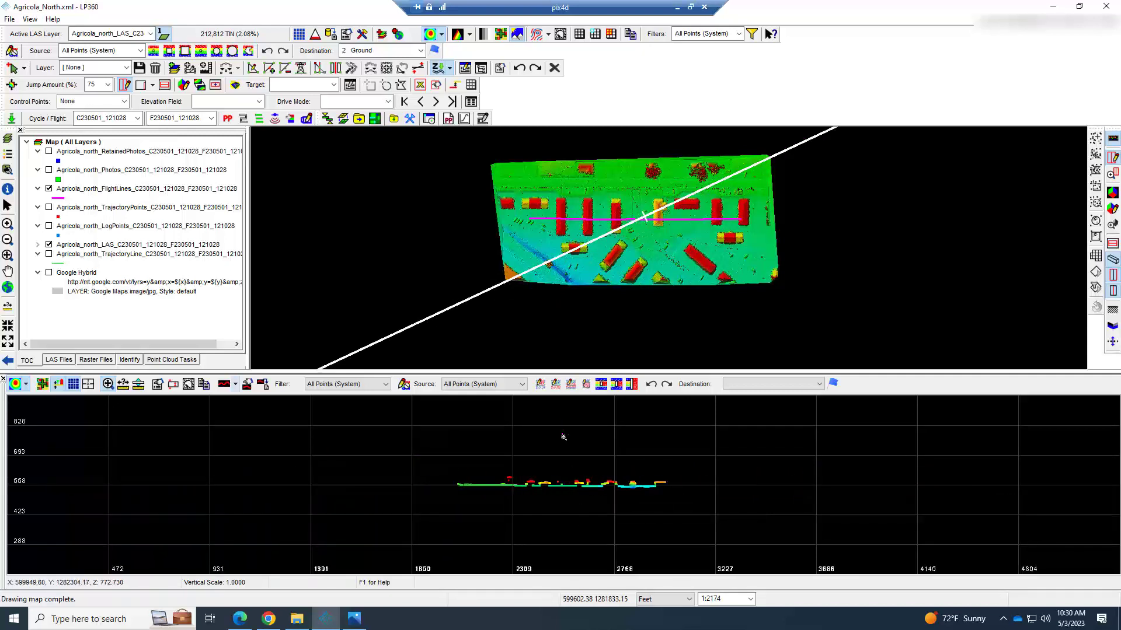
# Take a distance measurement in the diagonal profile and close the profile window
pyautogui.click(123, 384)
pyautogui.moveTo(652, 437)
pyautogui.mouseDown()
pyautogui.moveTo(651, 488)
pyautogui.moveTo(598, 470)
pyautogui.moveTo(648, 443)
pyautogui.moveTo(680, 470)
pyautogui.moveTo(671, 462)
pyautogui.mouseUp()
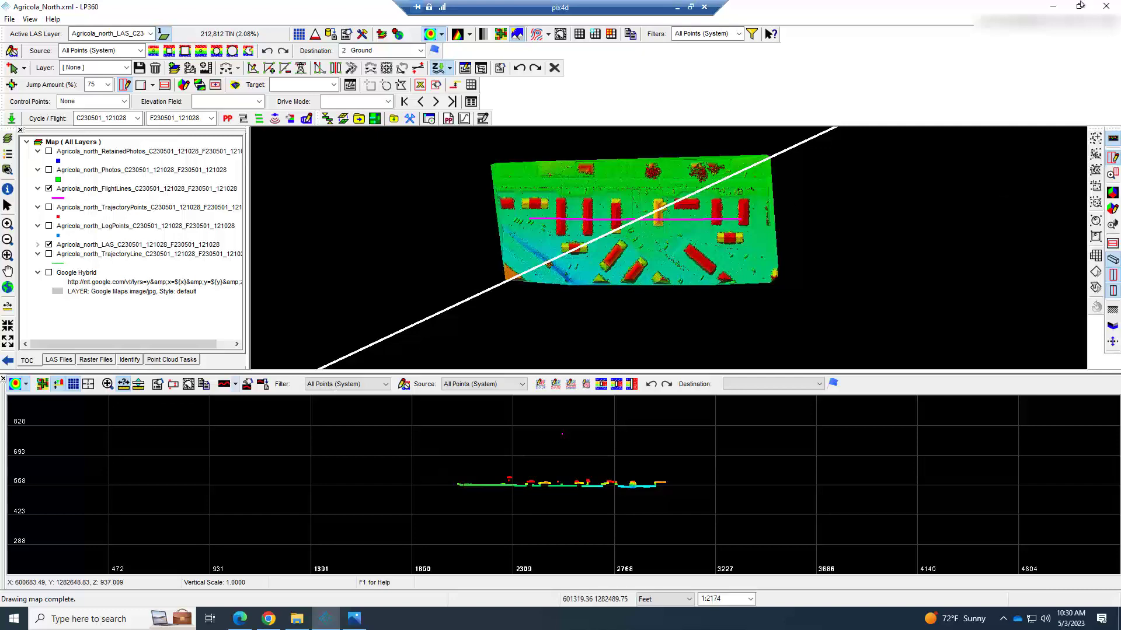
pyautogui.click(1114, 141)
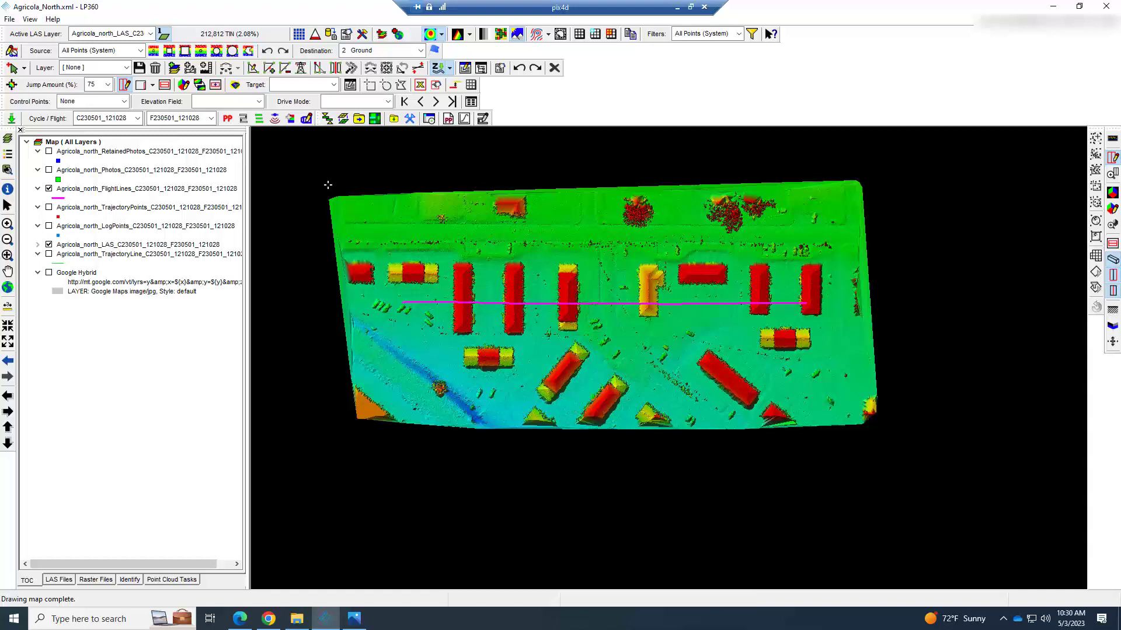
# Geocode the LiDAR data with Clip Range enabled, using a minimum of 230 and a maximum of 250 US feet
pyautogui.click(271, 120)
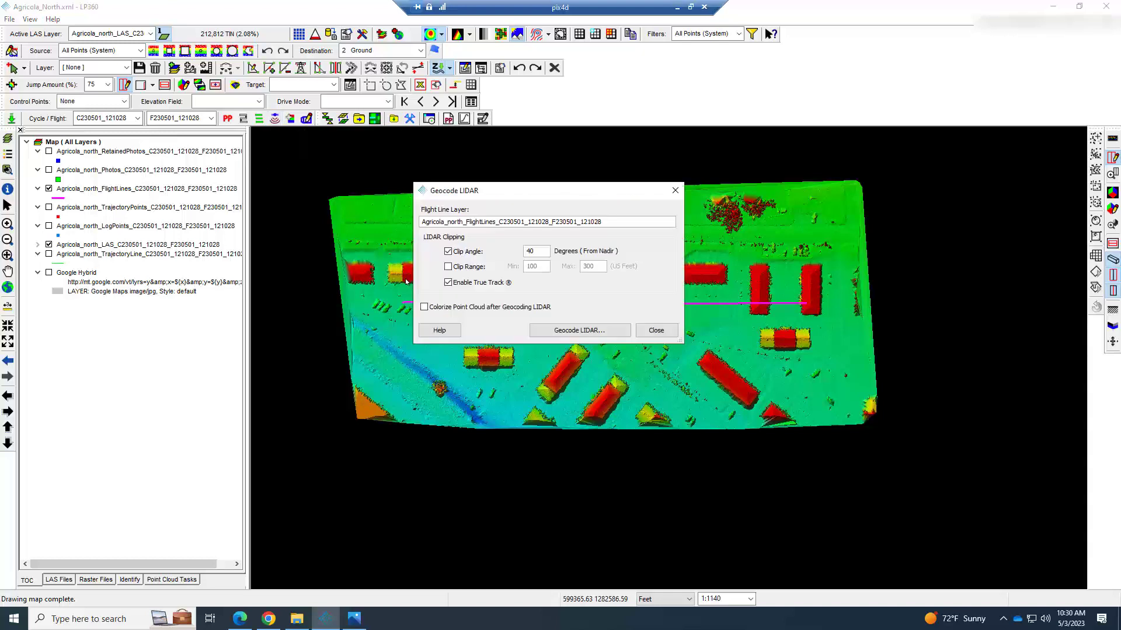
pyautogui.click(448, 267)
pyautogui.moveTo(547, 267); pyautogui.dragTo(510, 268)
pyautogui.write('190')
pyautogui.press('Tab')
pyautogui.write('2')
pyautogui.moveTo(537, 266); pyautogui.dragTo(517, 266)
pyautogui.write('230')
pyautogui.click(589, 334)
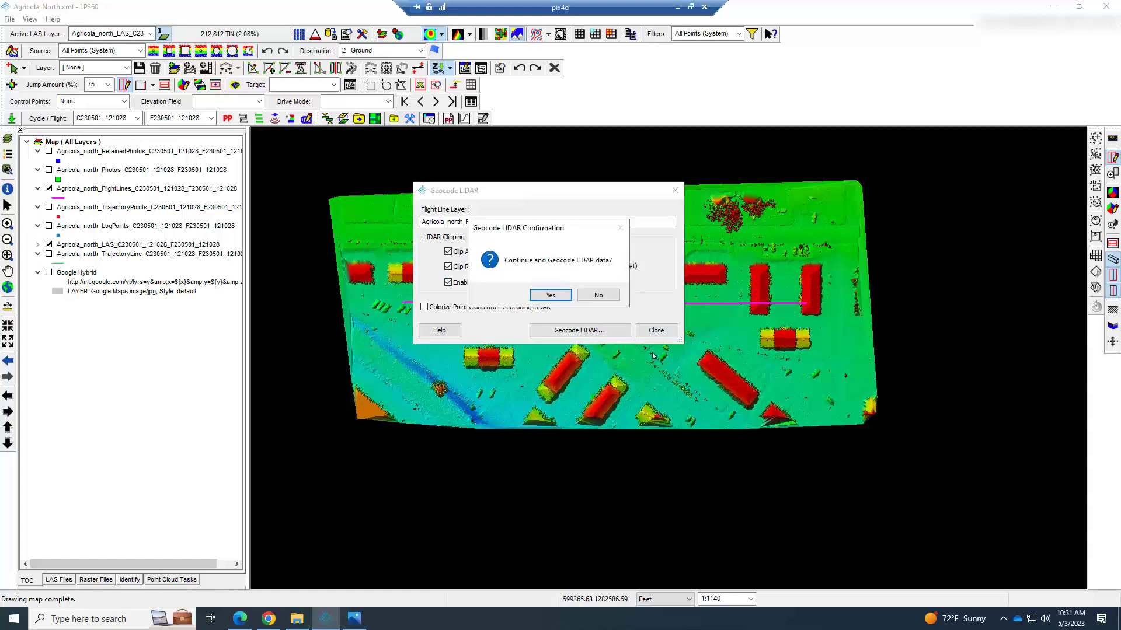
pyautogui.click(550, 295)
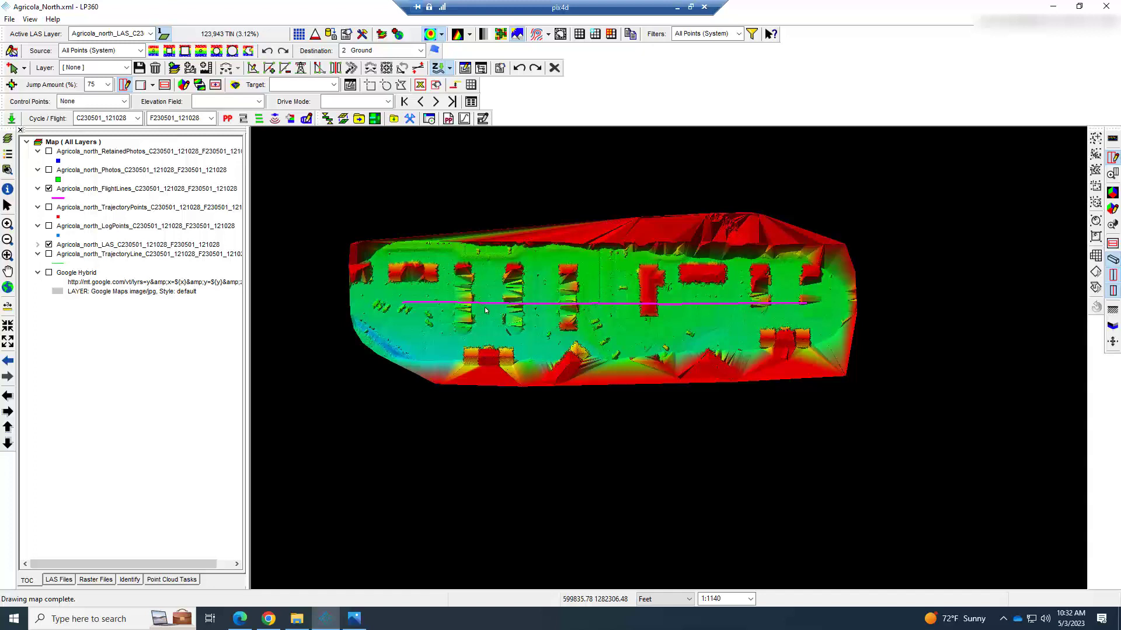
# Geocode the LiDAR data again with the clip range minimum lowered to 190 US feet
pyautogui.click(274, 118)
pyautogui.click(653, 328)
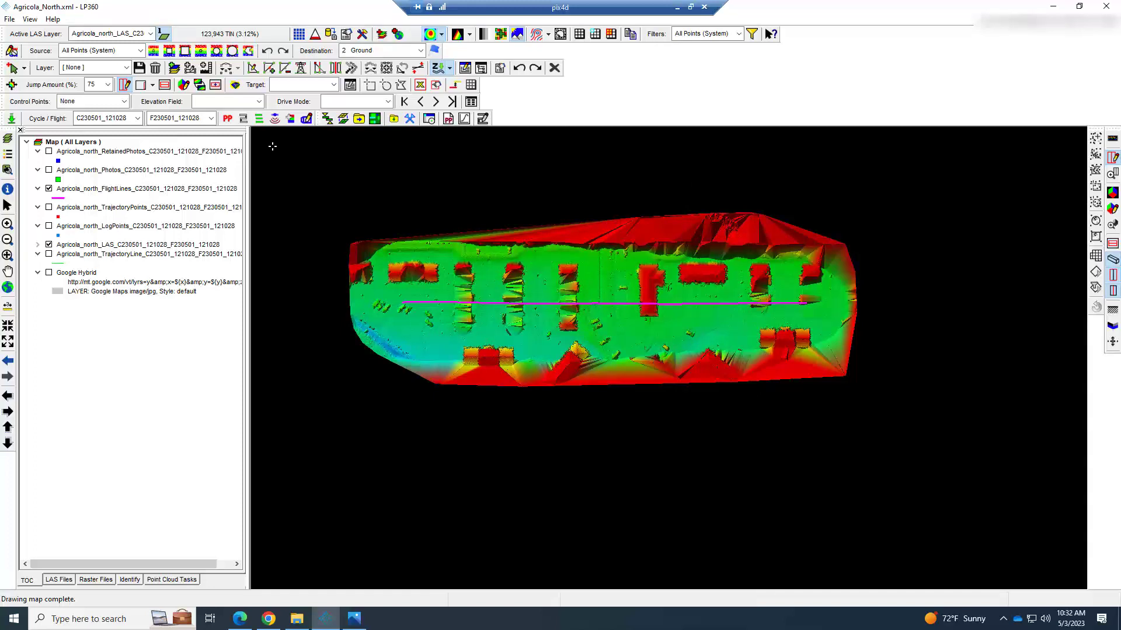
pyautogui.click(274, 120)
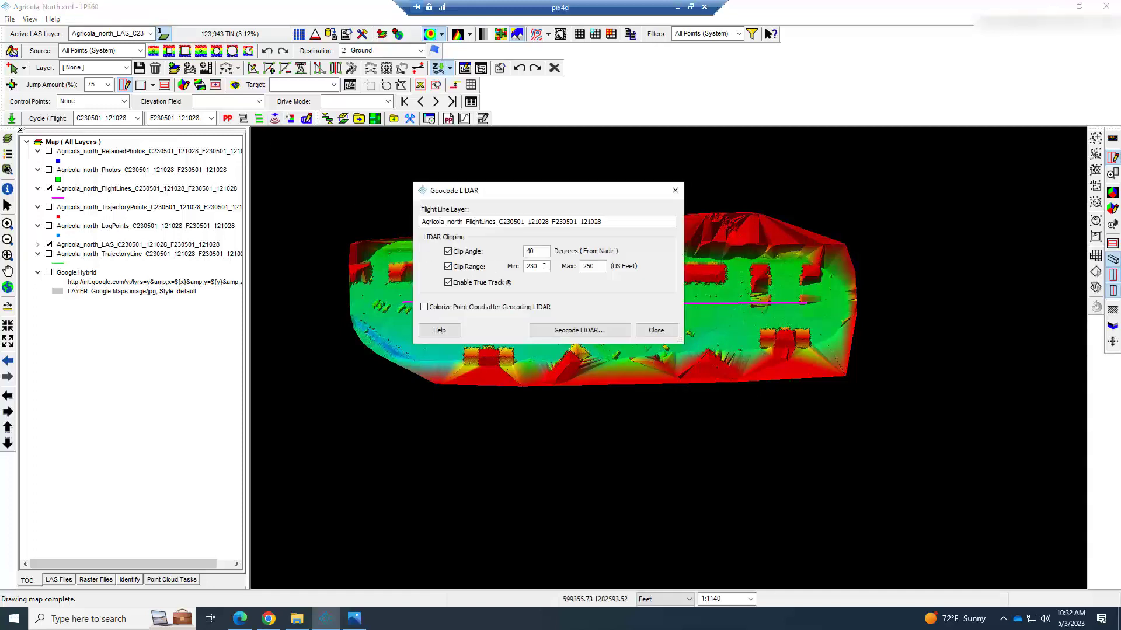
pyautogui.moveTo(544, 266); pyautogui.dragTo(484, 266)
pyautogui.write('190')
pyautogui.click(608, 267)
pyautogui.click(588, 331)
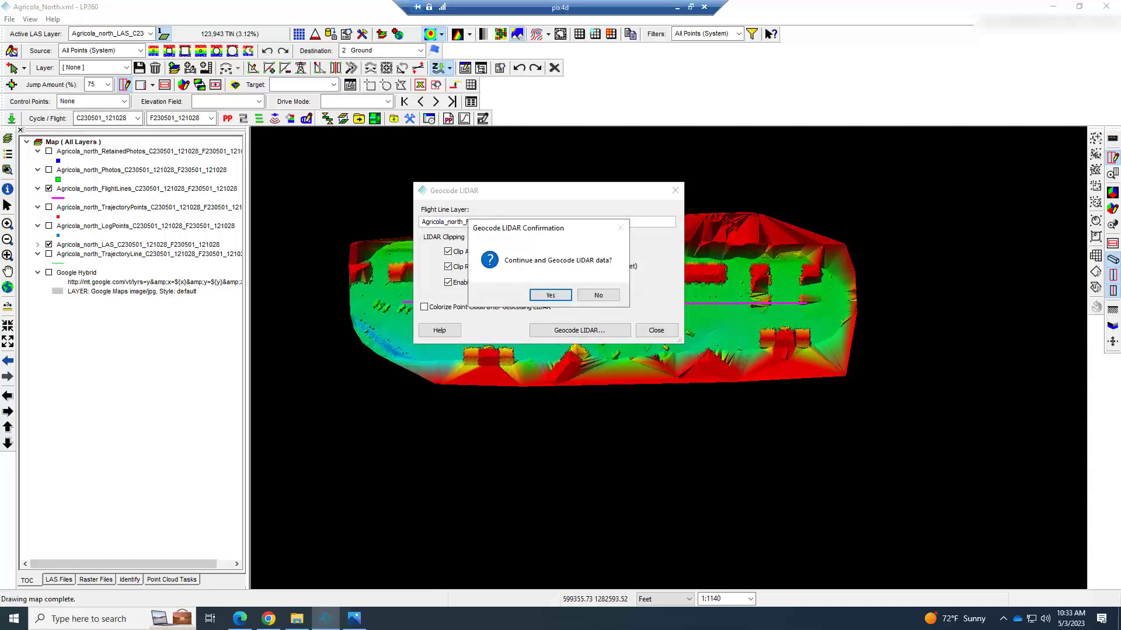
pyautogui.click(550, 295)
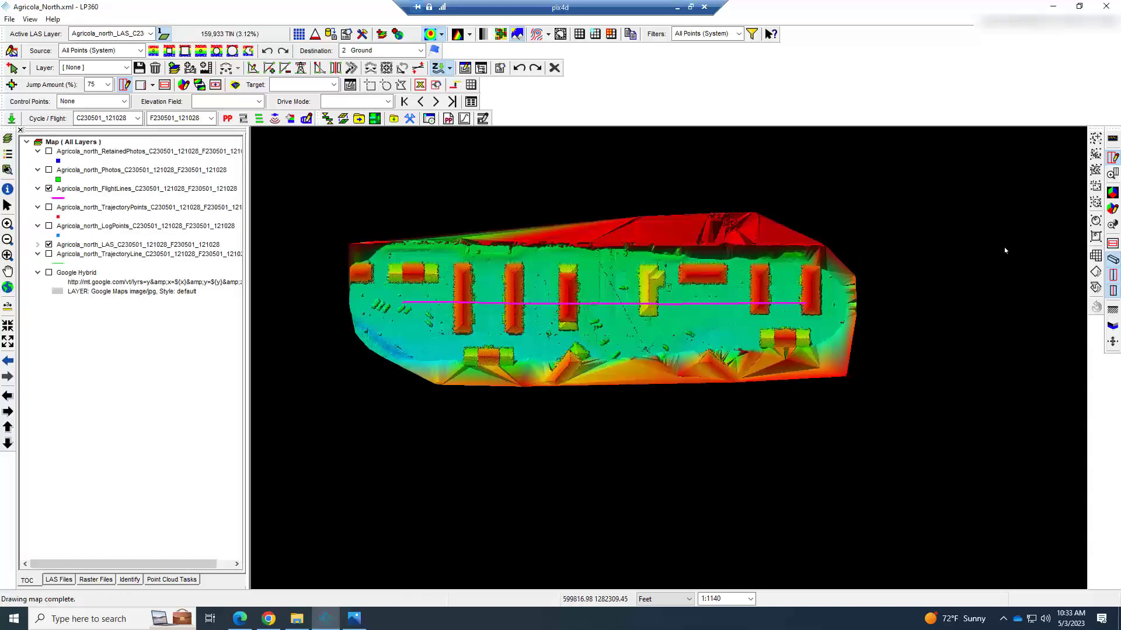
# Cut an east-west profile through the middle of the point cloud, running nearly along the flight line
pyautogui.click(863, 301)
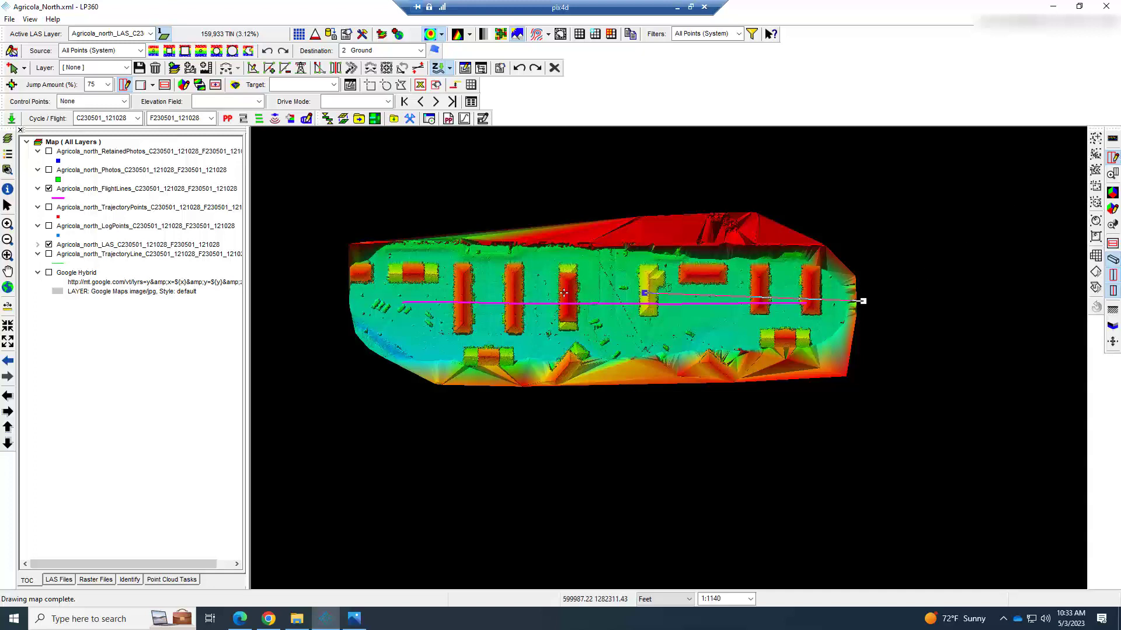
pyautogui.click(340, 302)
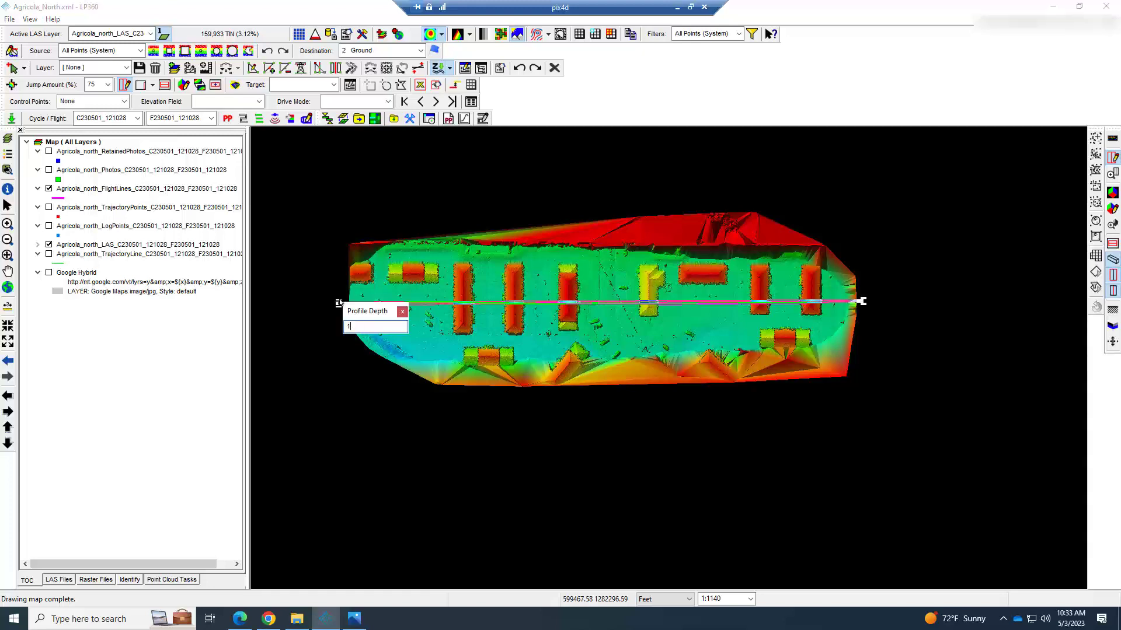
pyautogui.press('Return')
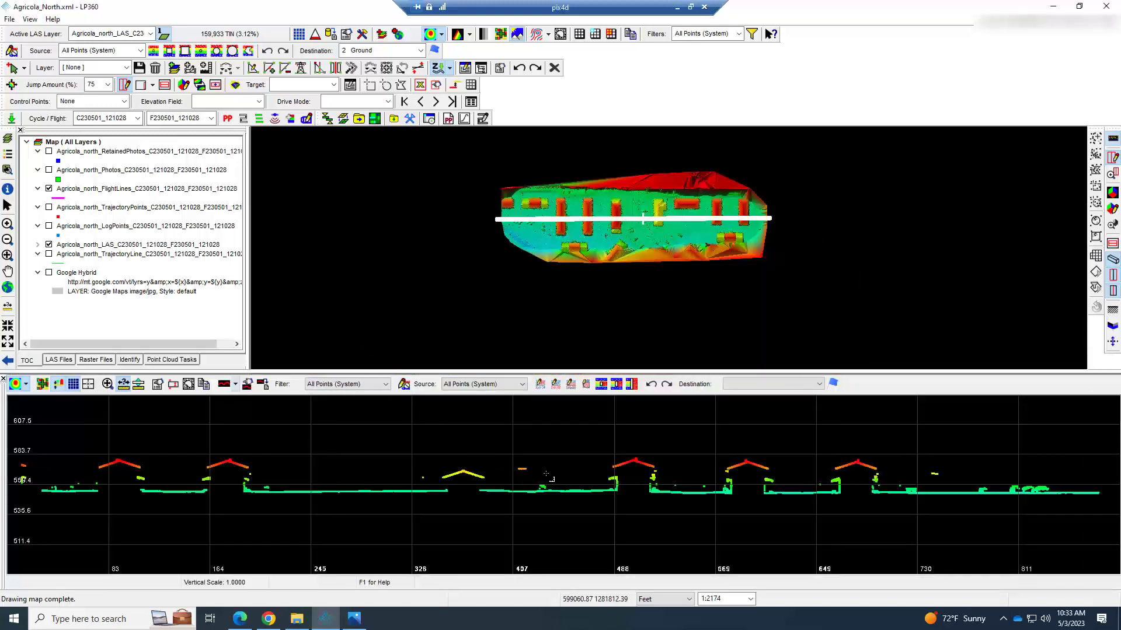
# Examine the profile from the ground and roofs up to the flight line, and close the profile window
pyautogui.click(107, 384)
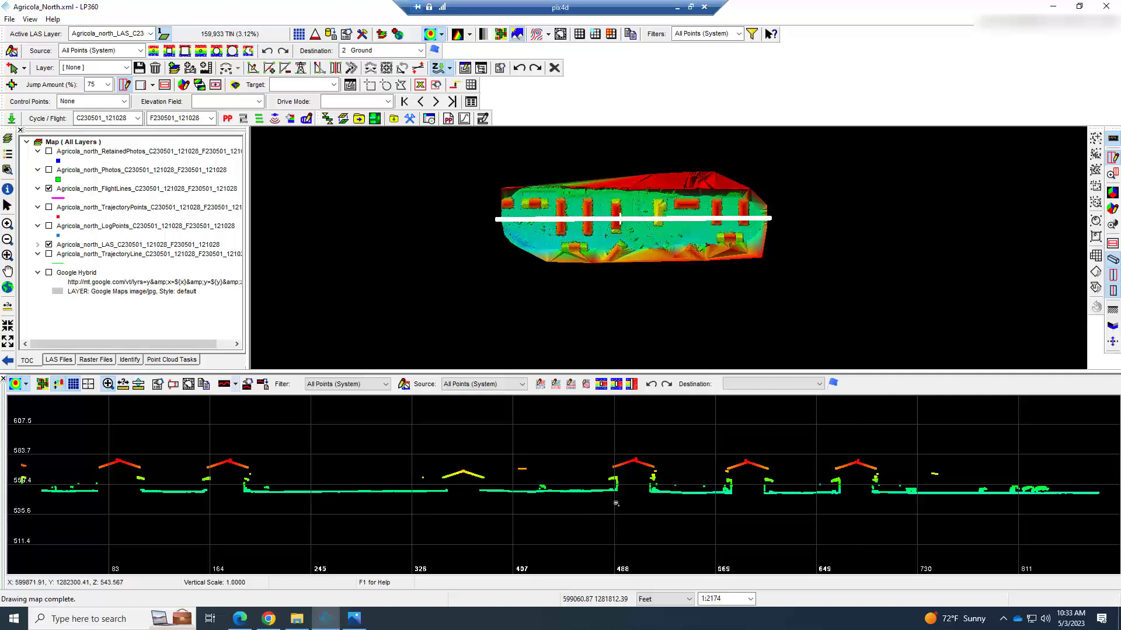
pyautogui.scroll(-3, 617, 493)
pyautogui.scroll(-2, 617, 492)
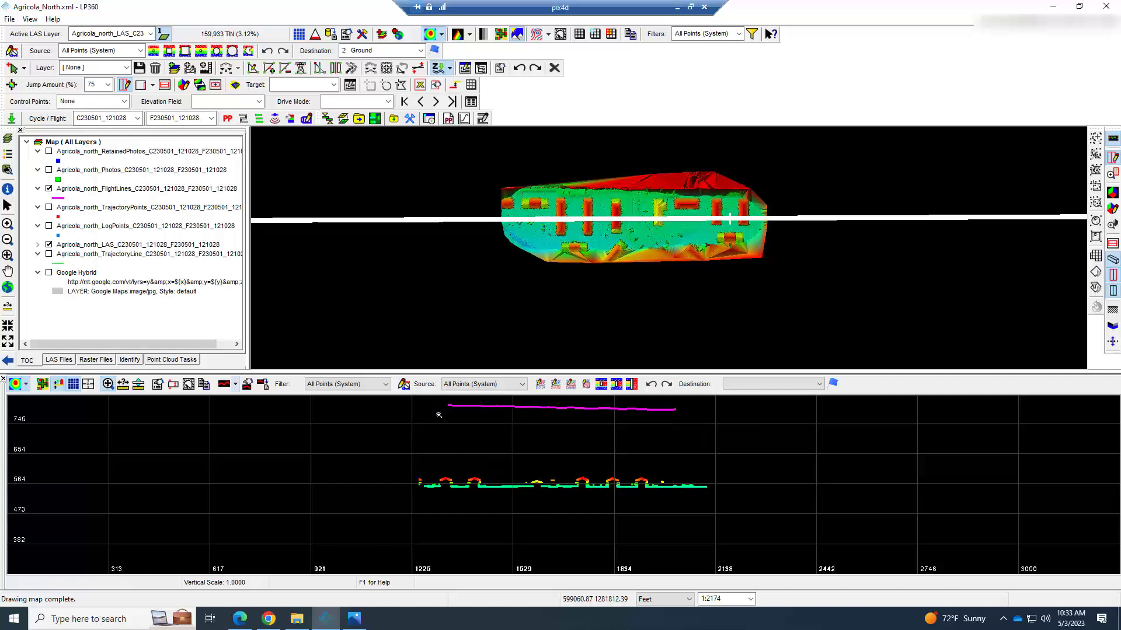
pyautogui.scroll(3, 548, 437)
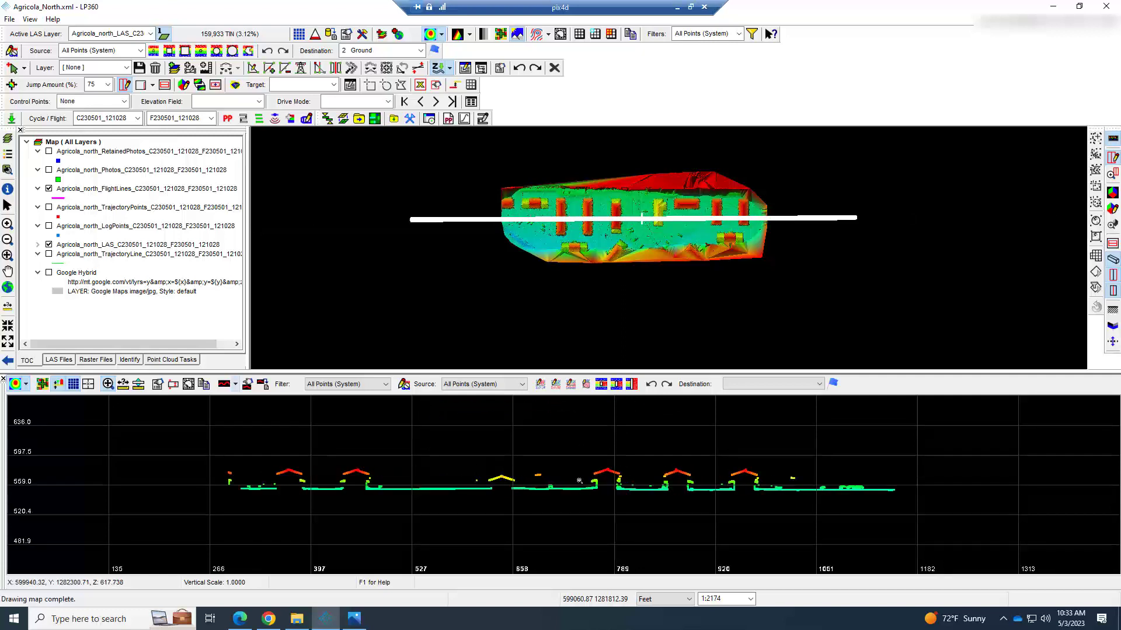
pyautogui.scroll(9, 554, 451)
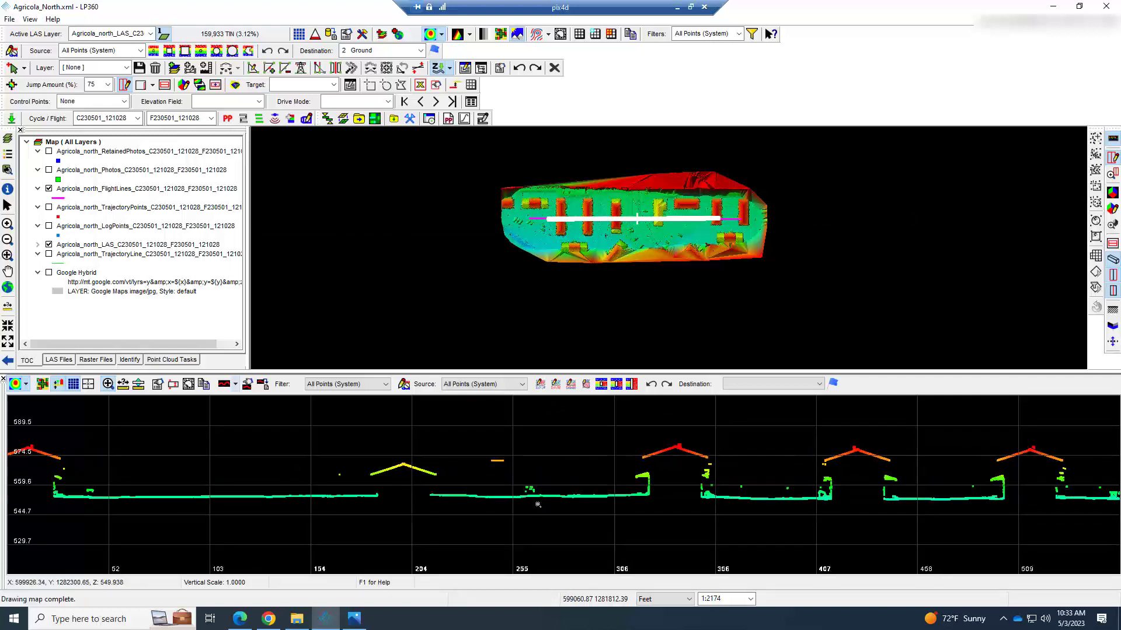
pyautogui.scroll(-8, 539, 501)
pyautogui.scroll(-5, 447, 500)
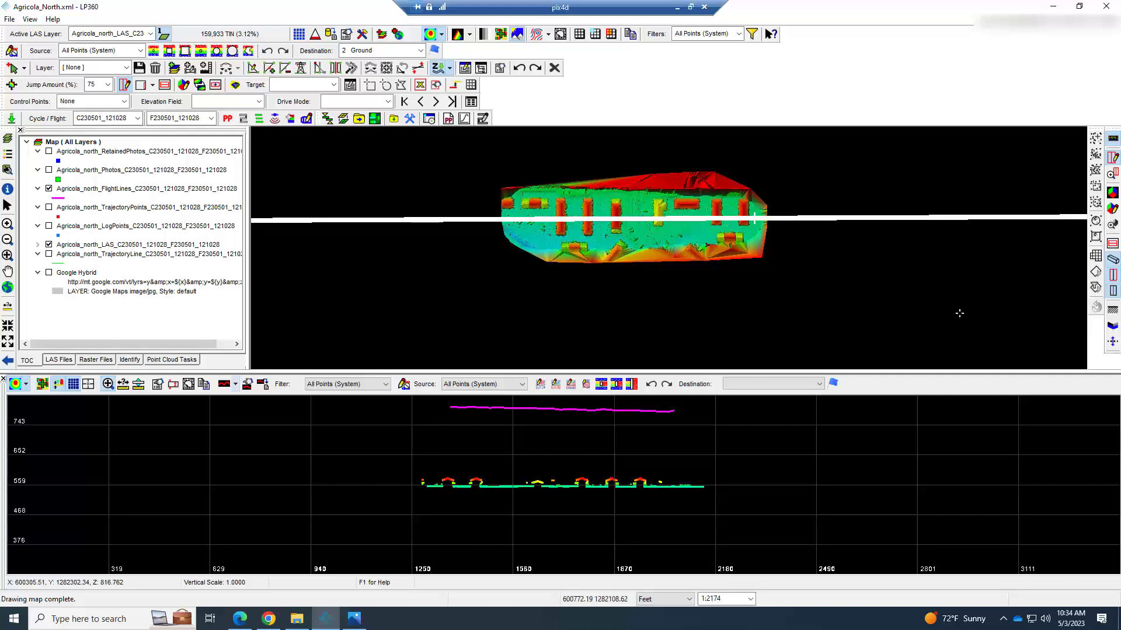
pyautogui.click(4, 380)
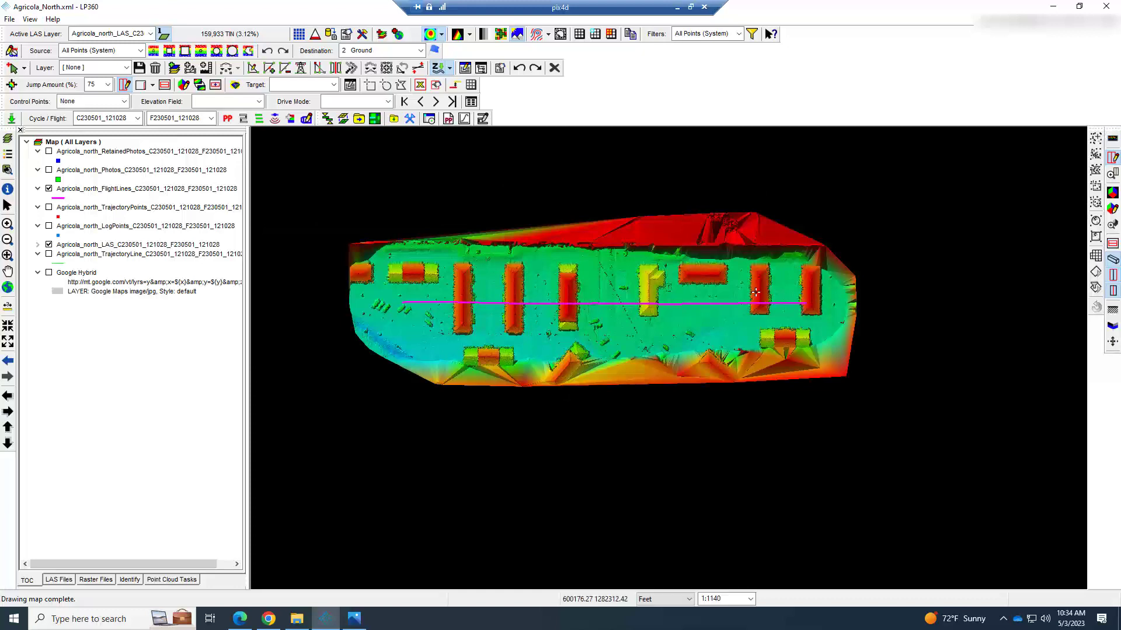
# Check the LiDAR geocoding clip settings without rerunning them, and colorize the geocoded point cloud
pyautogui.click(275, 118)
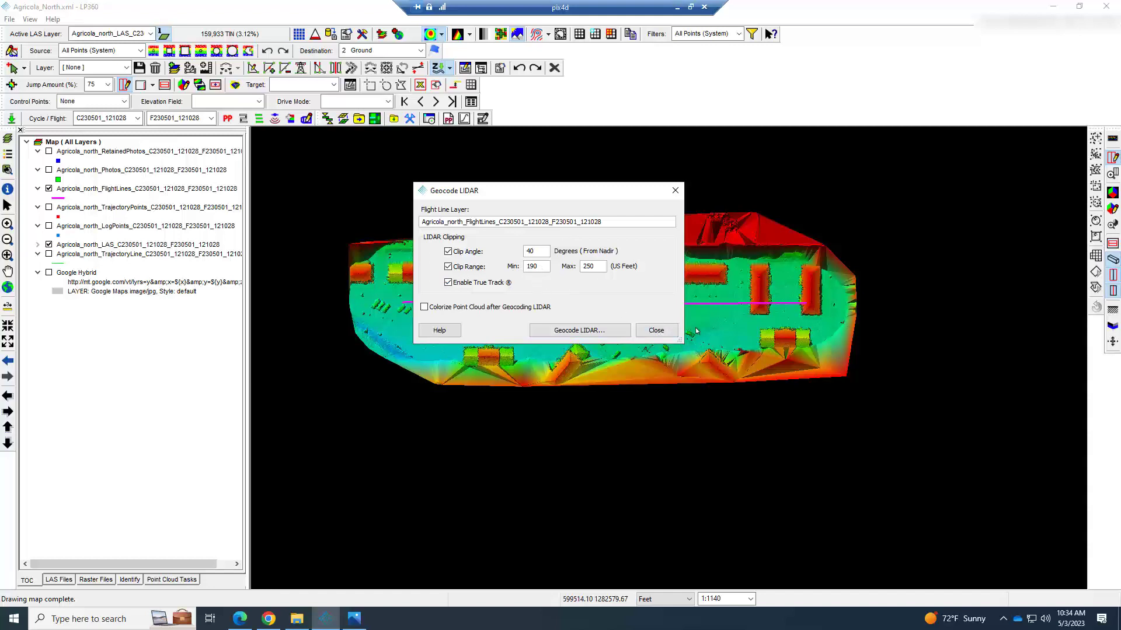
pyautogui.click(665, 333)
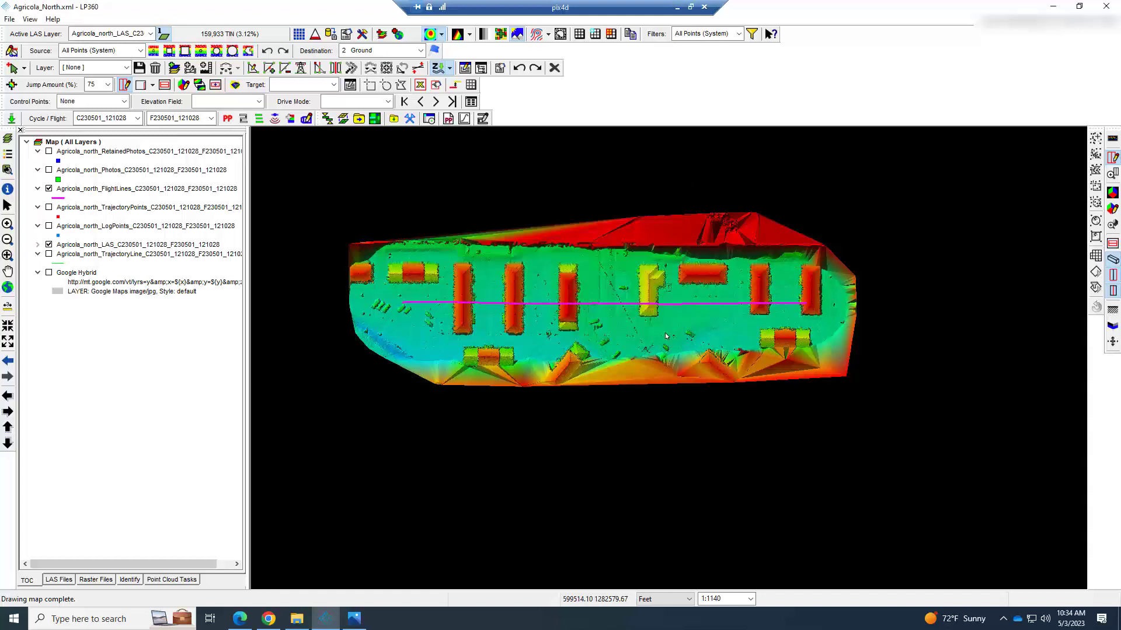
pyautogui.click(290, 122)
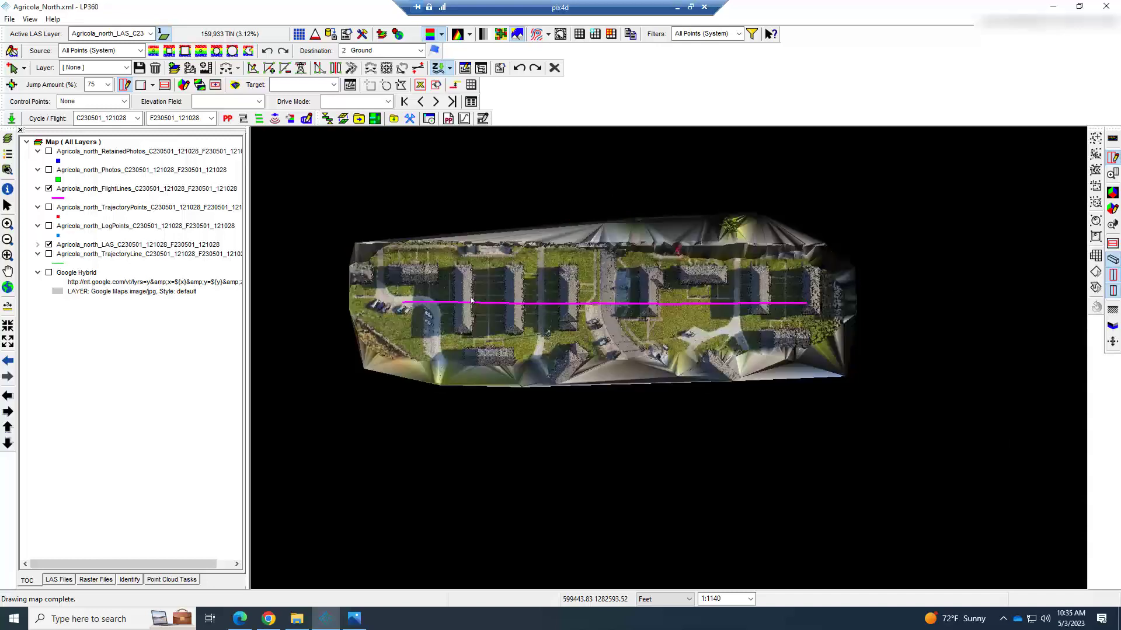
pyautogui.click(548, 187)
pyautogui.click(647, 155)
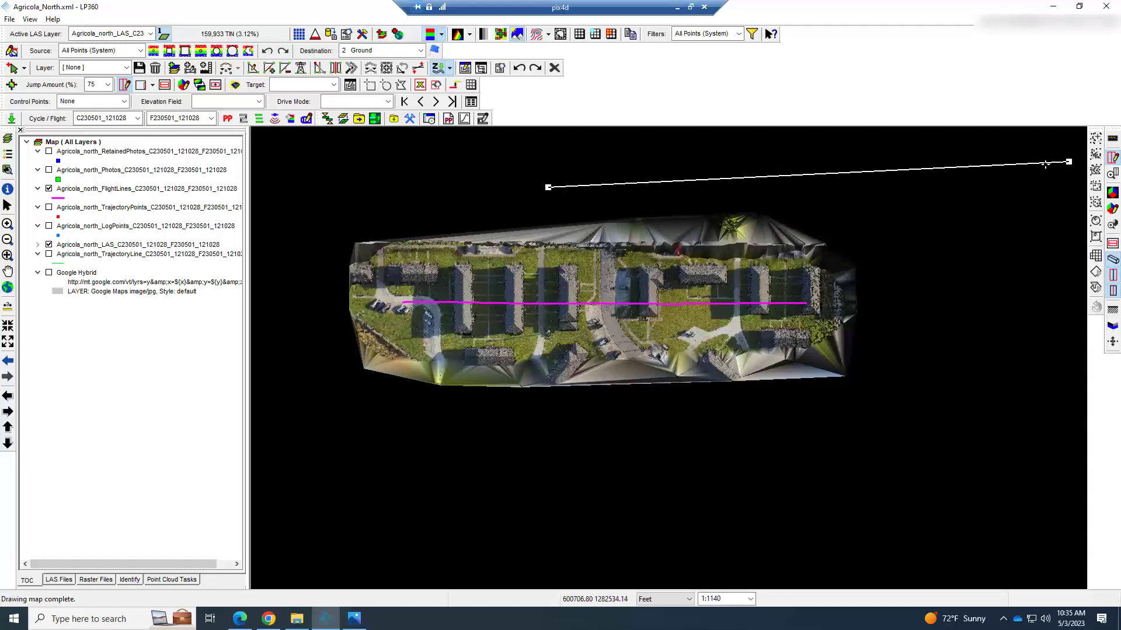
pyautogui.press('Escape')
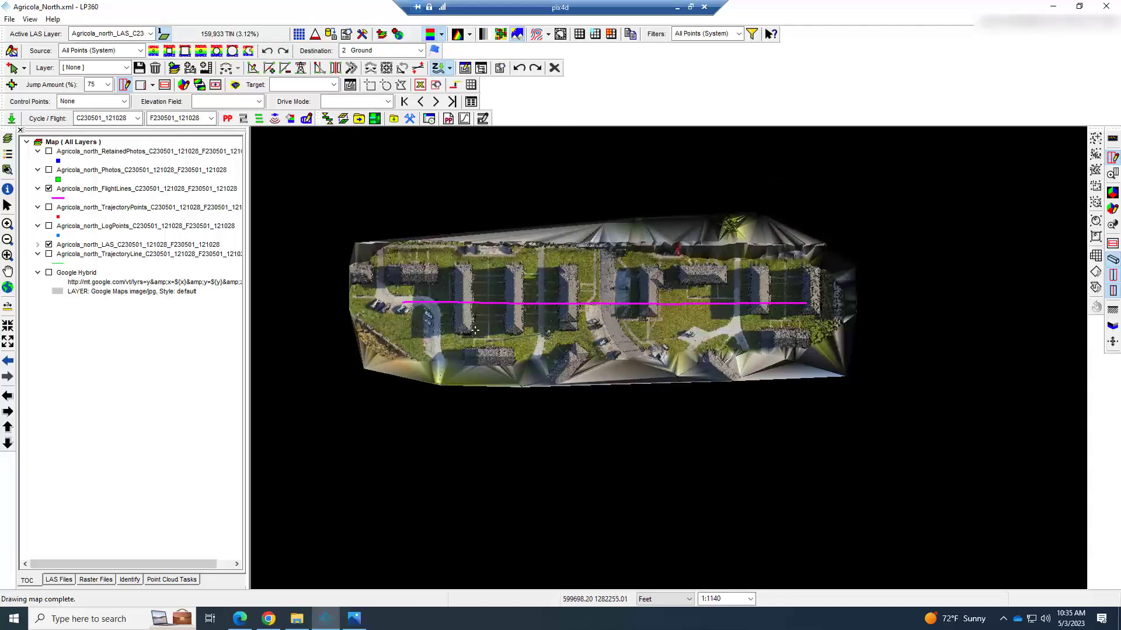
# Inspect the colorized point cloud up close around the walkways and lawns between the western buildings
pyautogui.scroll(5, 475, 319)
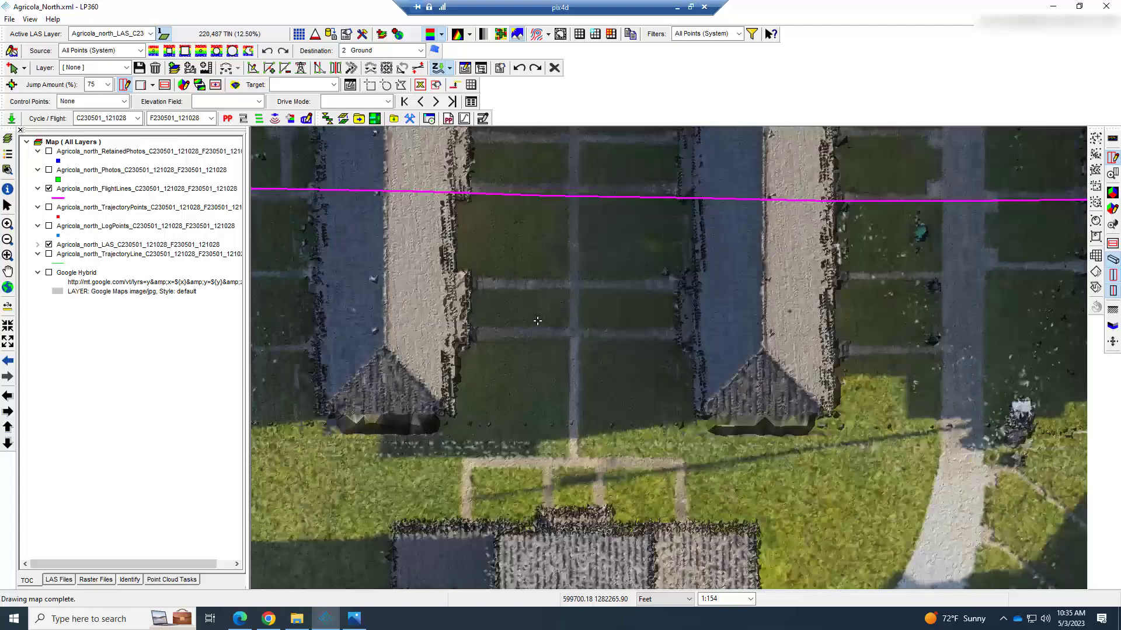
pyautogui.scroll(5, 538, 321)
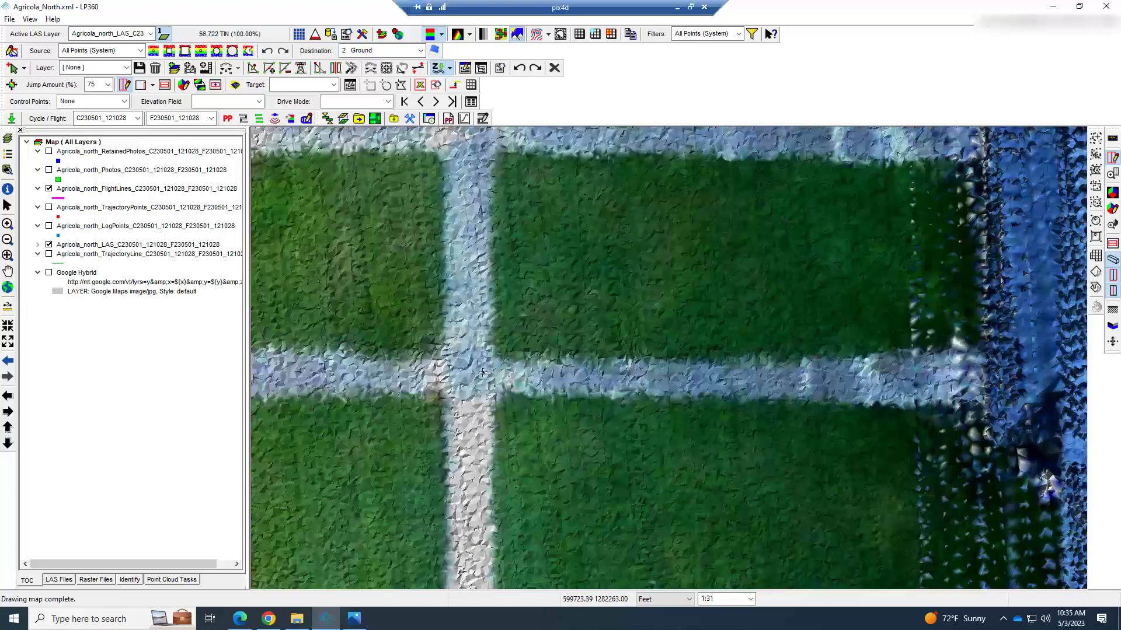
pyautogui.scroll(4, 482, 373)
pyautogui.scroll(3, 603, 433)
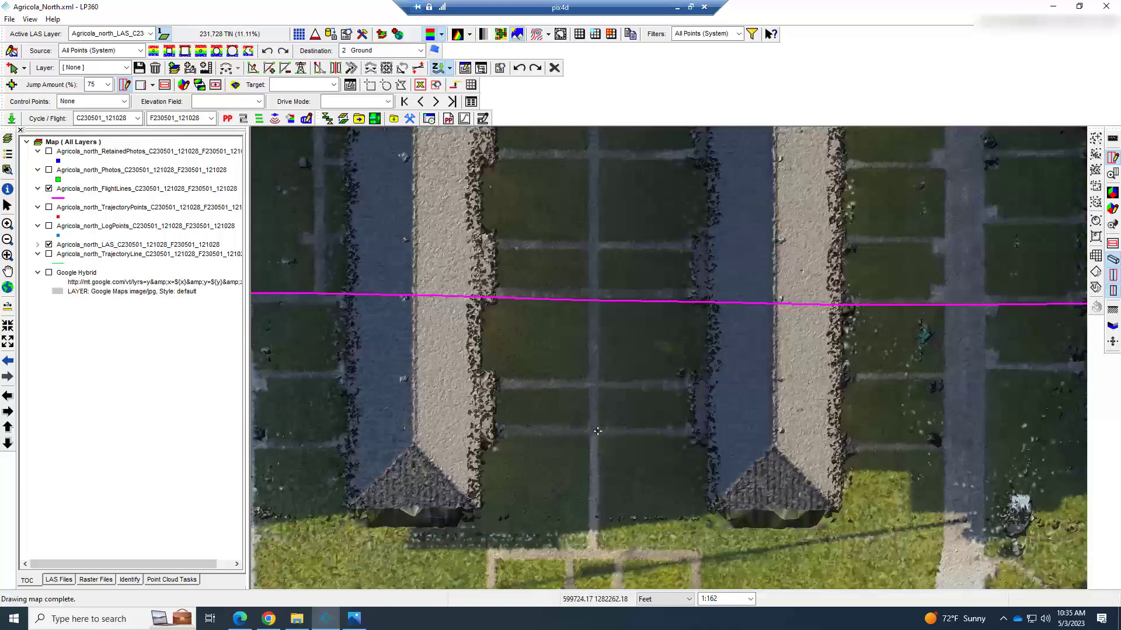
pyautogui.scroll(-2, 588, 427)
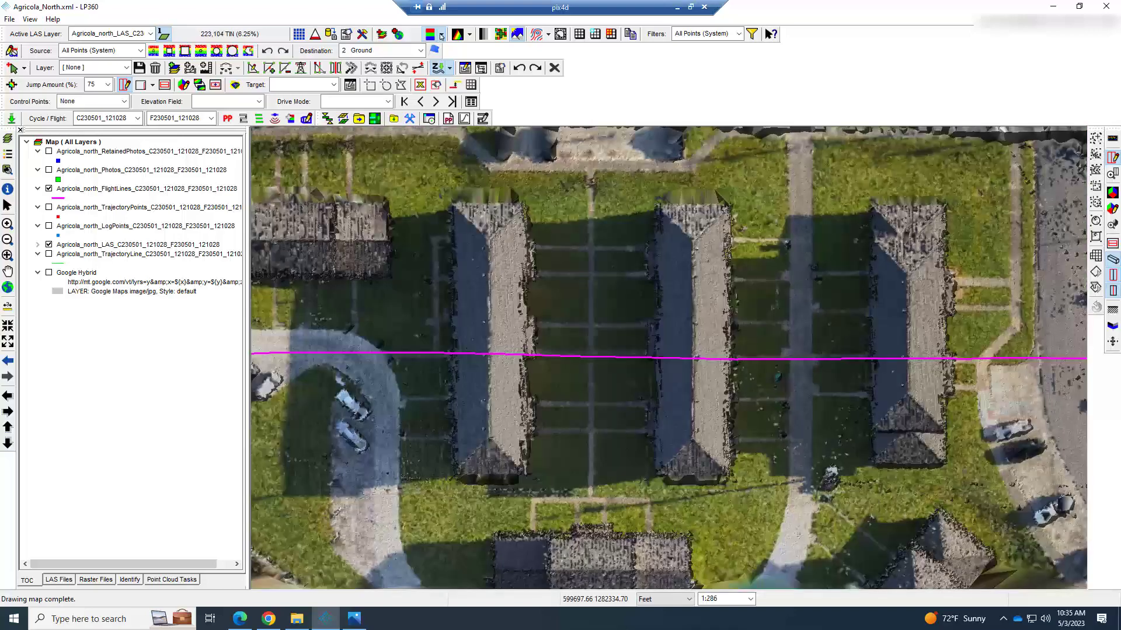
# Display the point cloud by elevation and again in RGB colors to compare both, and look over the wider site
pyautogui.click(441, 34)
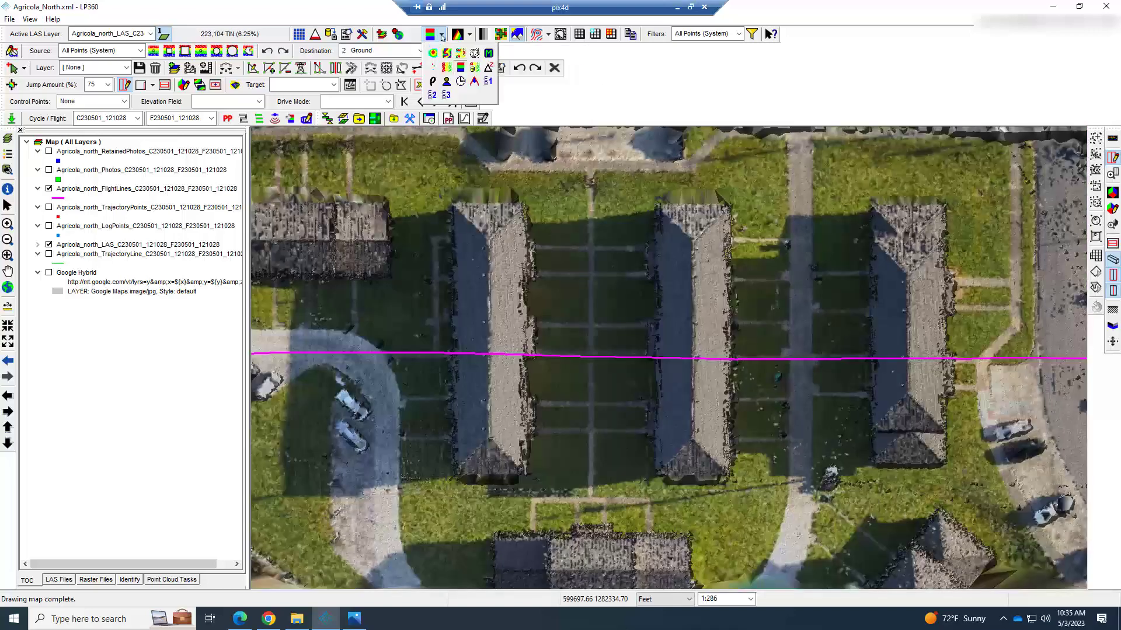
pyautogui.click(433, 52)
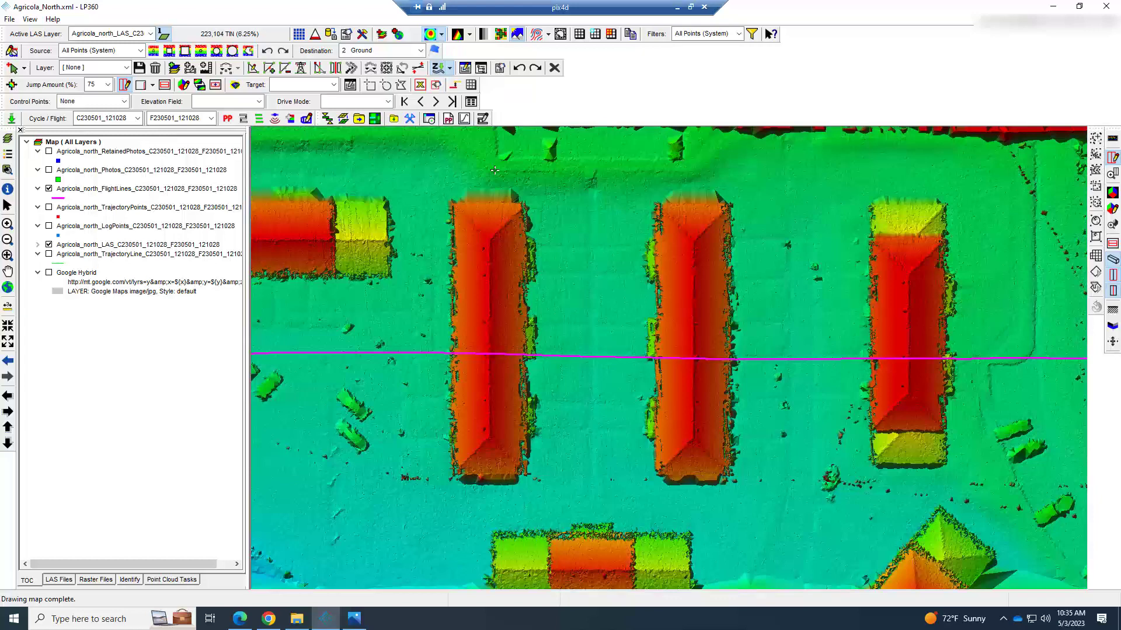
pyautogui.click(443, 34)
pyautogui.click(458, 55)
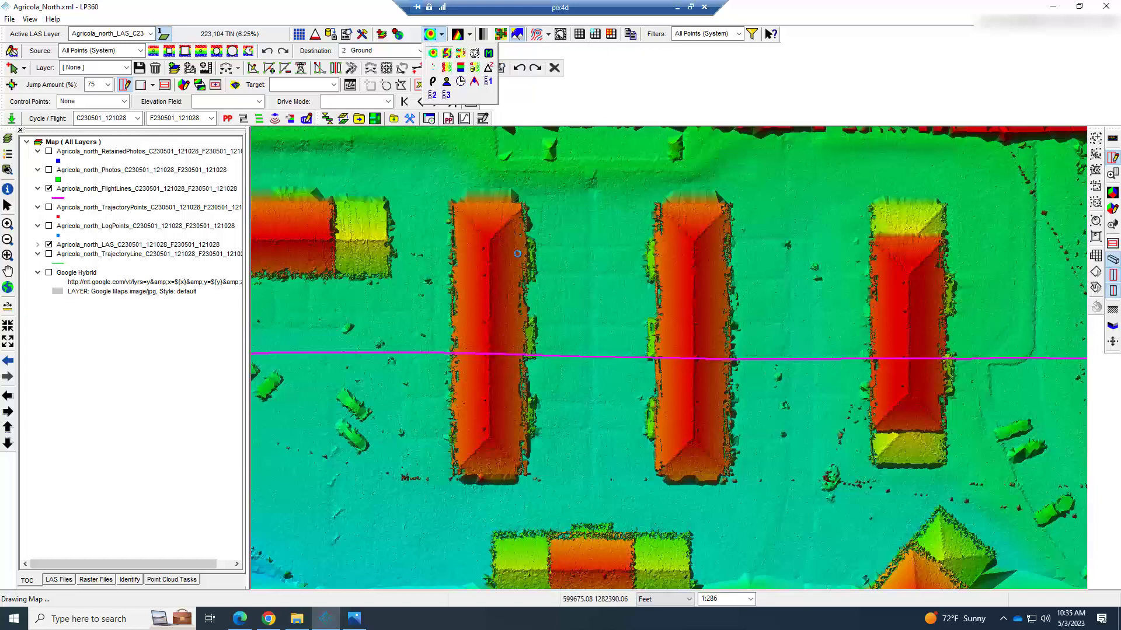
pyautogui.click(441, 34)
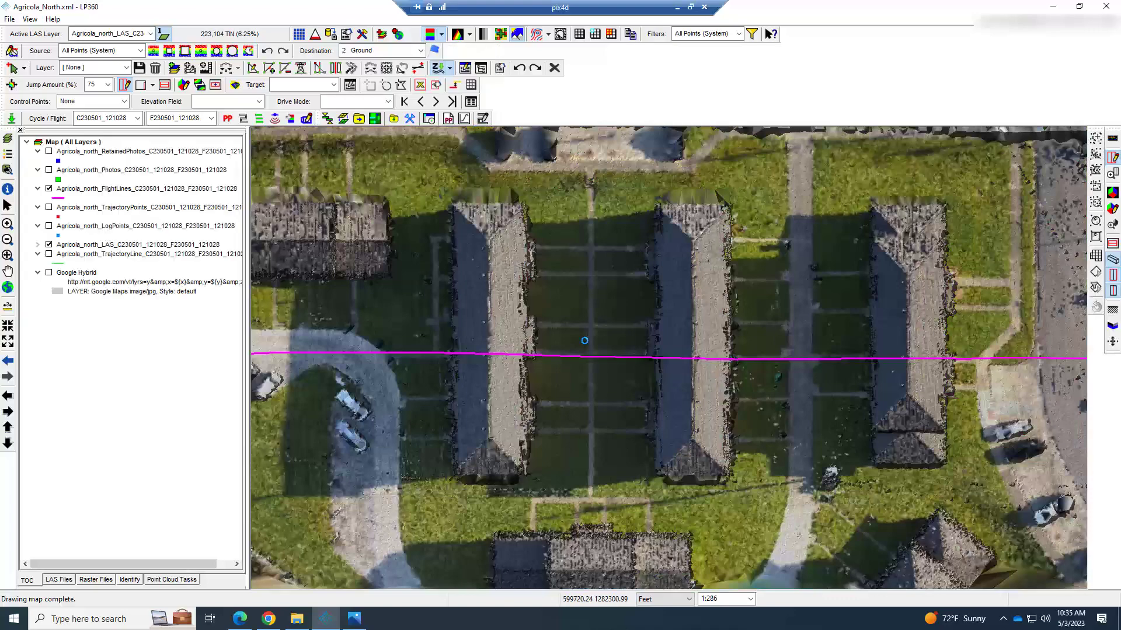
pyautogui.scroll(-2, 584, 340)
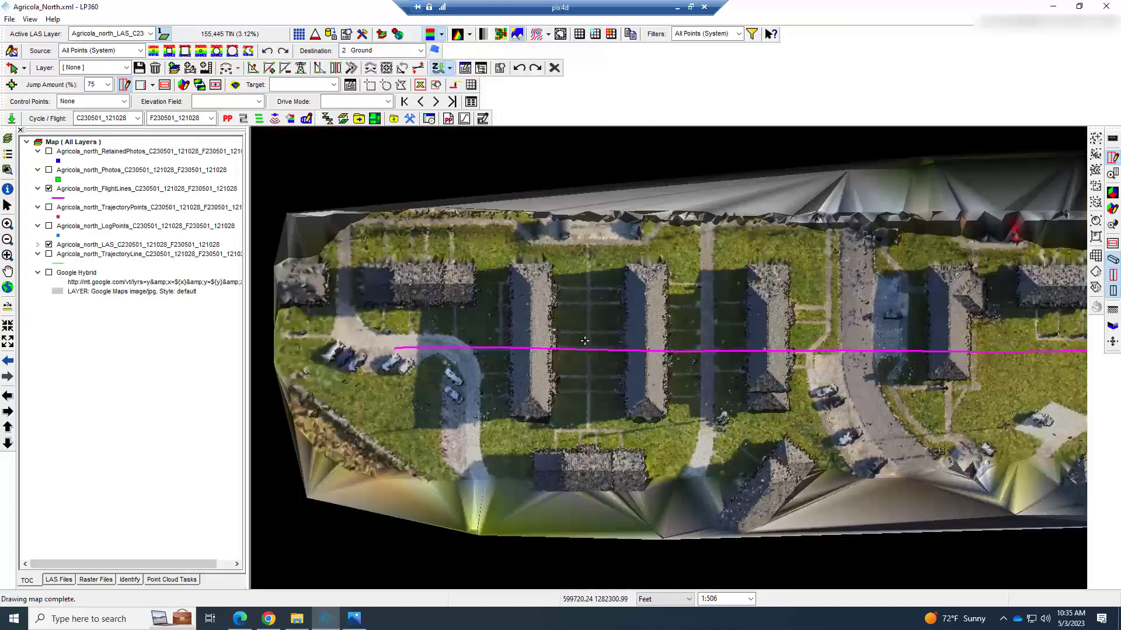
pyautogui.moveTo(846, 375); pyautogui.dragTo(747, 353, button='middle')
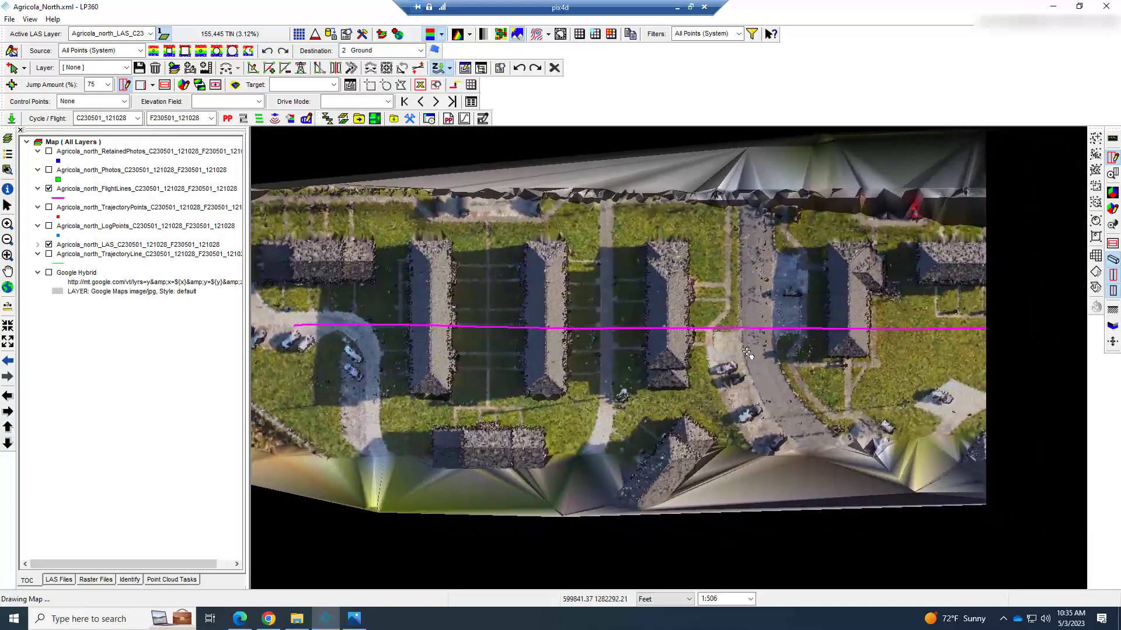